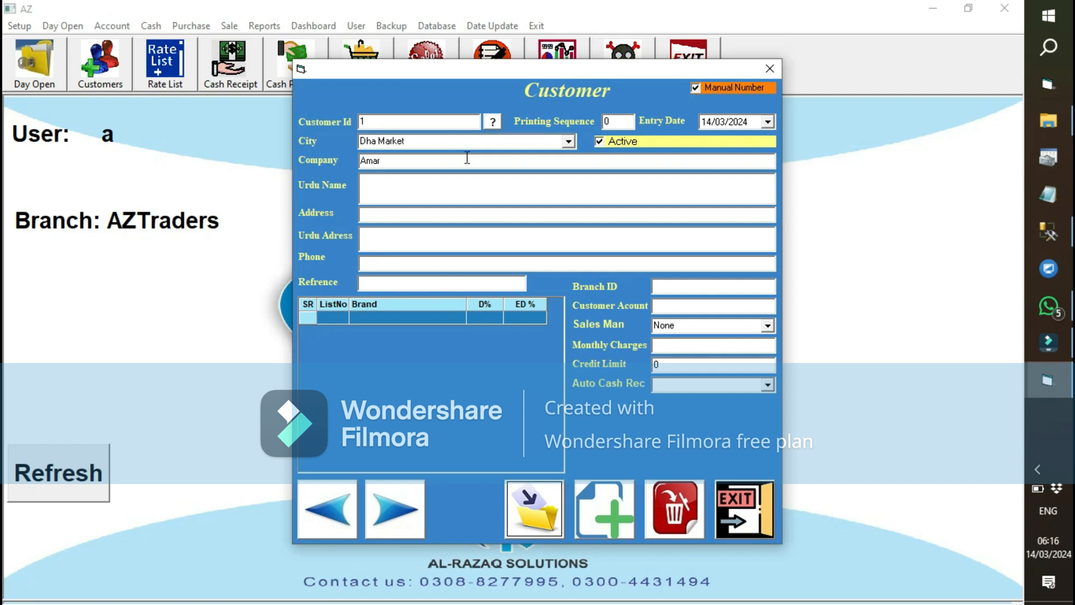
# Save the new customer record for city Dha Market and close the Customer form
pyautogui.click(509, 527)
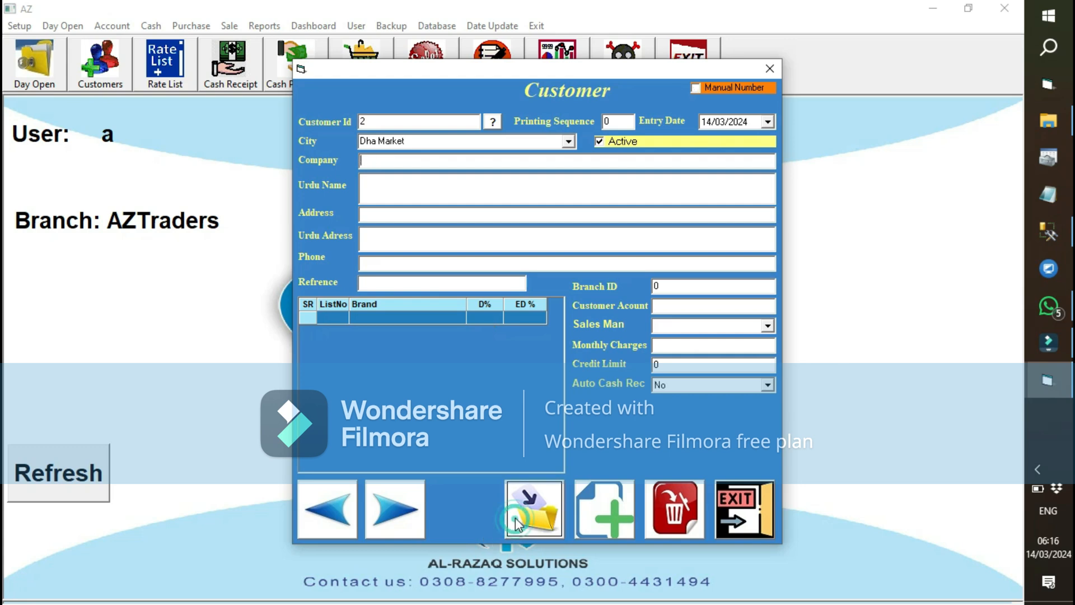
pyautogui.click(742, 520)
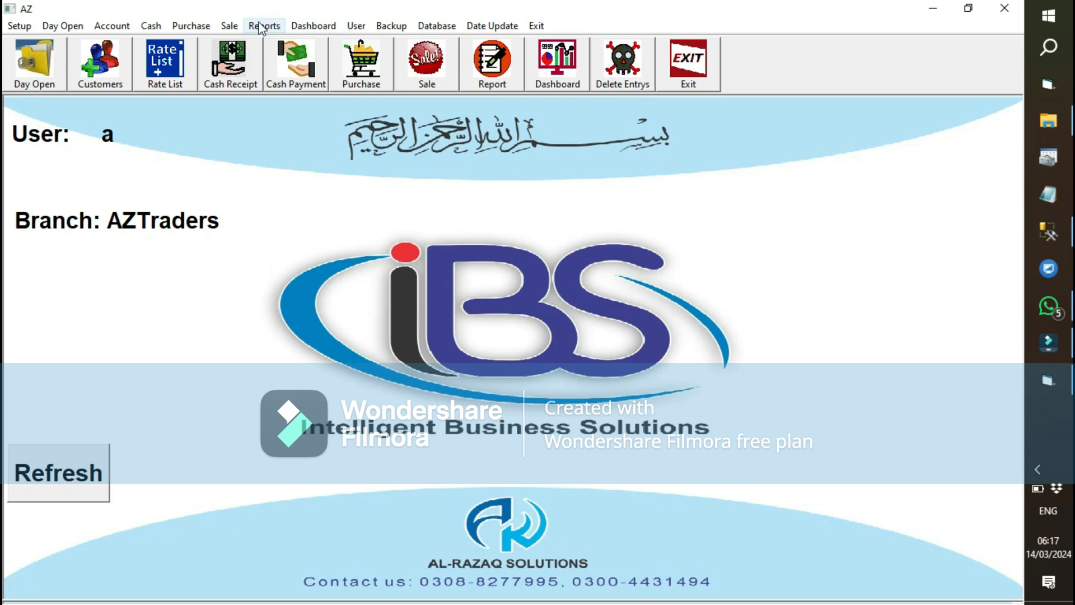
# Start a sale invoice with Dha Market as the city and the newly saved customer as the buyer
pyautogui.click(237, 26)
pyautogui.click(237, 25)
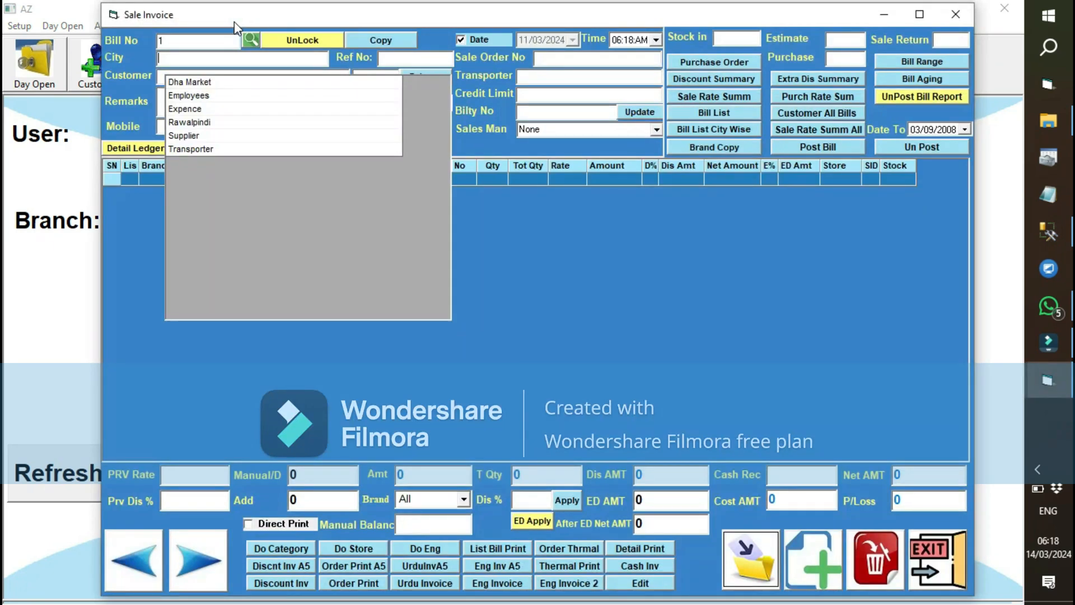
pyautogui.press('Return')
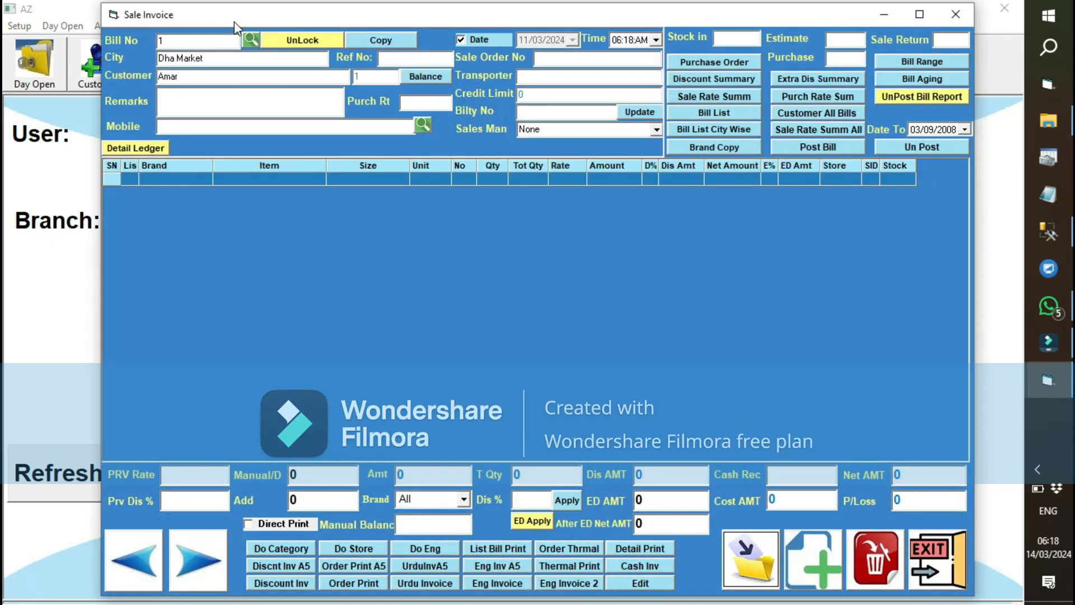
pyautogui.press('Return')
# Fill the first invoice line with brand BRASS, item Ball Cock and size 1"
pyautogui.press('Down')
pyautogui.press('Return')
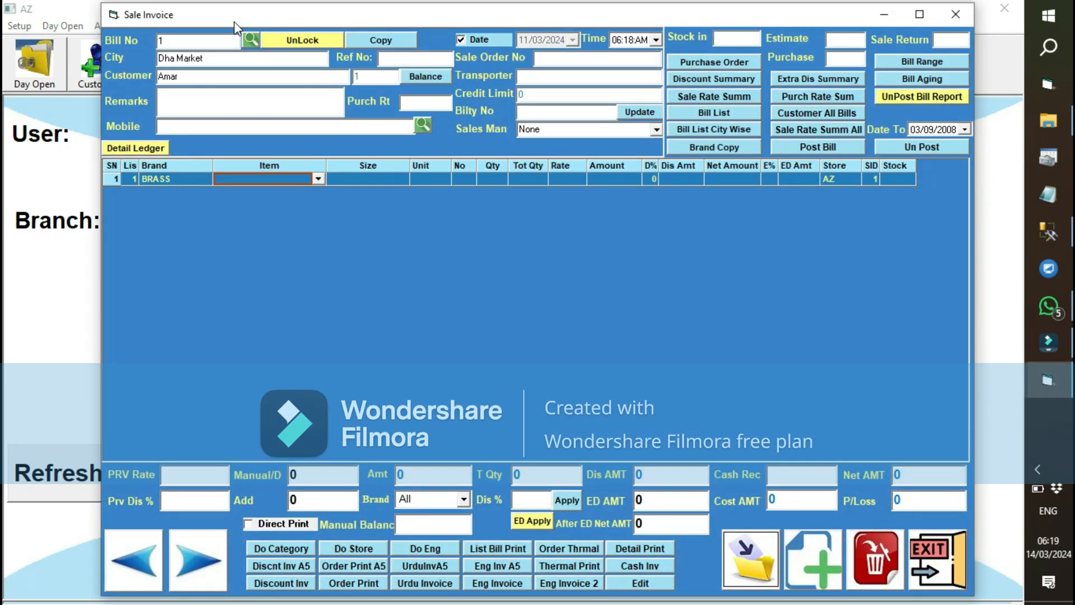
pyautogui.press('Down')
pyautogui.press('Down')
pyautogui.press('Return')
pyautogui.press('Return')
pyautogui.press('Return')
pyautogui.press('Down')
pyautogui.press('Return')
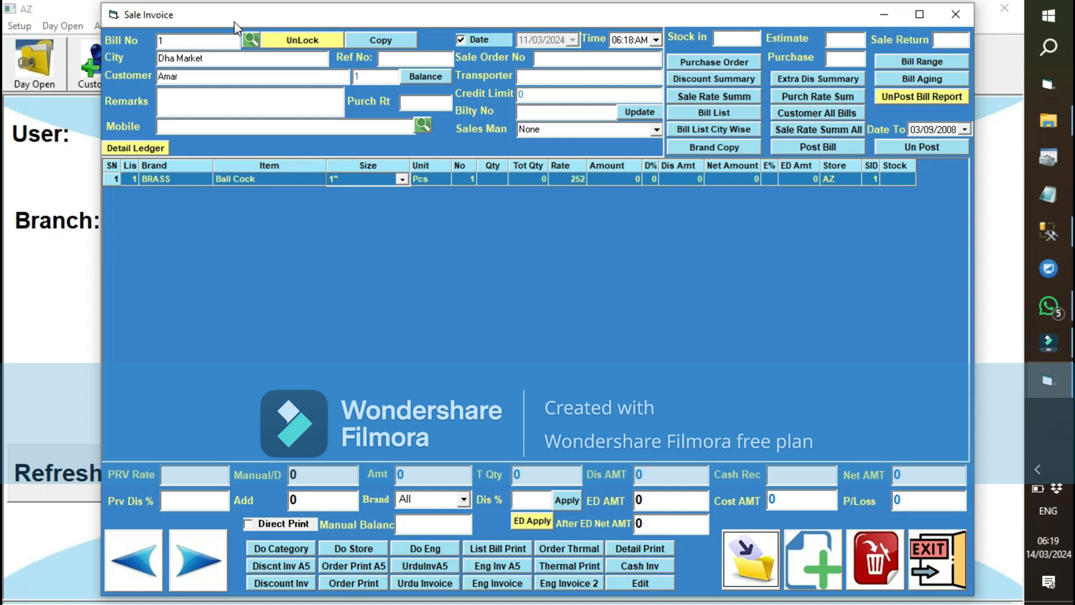
# Set the Ball Cock line's quantity to 20 and complete the line
pyautogui.press('Return')
pyautogui.press('Return')
pyautogui.press('Return')
pyautogui.write('20')
pyautogui.press('Return')
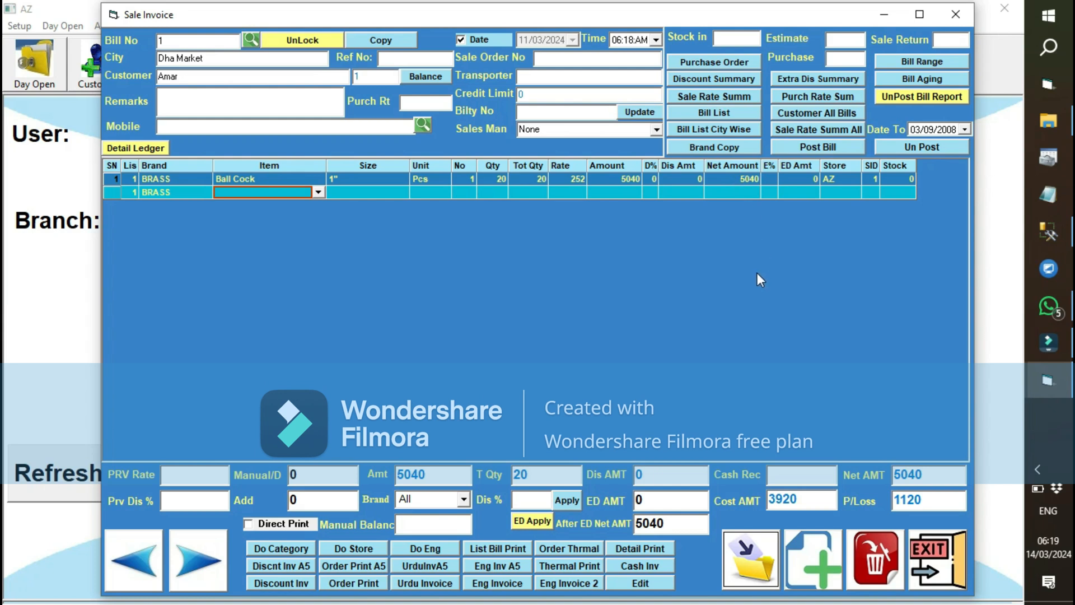
# Save the sale invoice to the ledger and close the invoice form
pyautogui.click(747, 560)
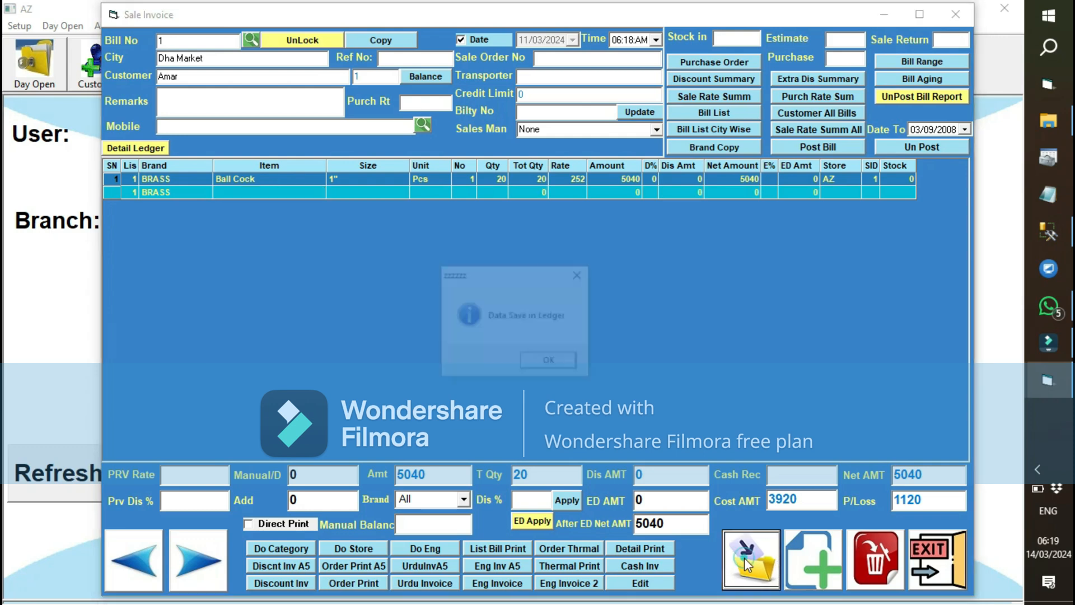
pyautogui.click(550, 363)
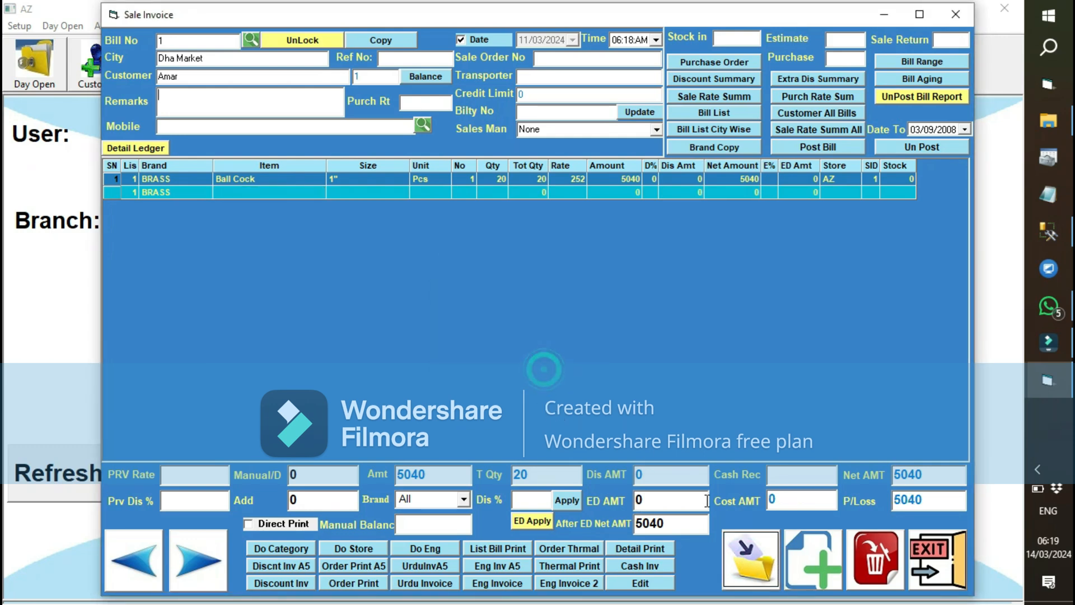
pyautogui.click(809, 563)
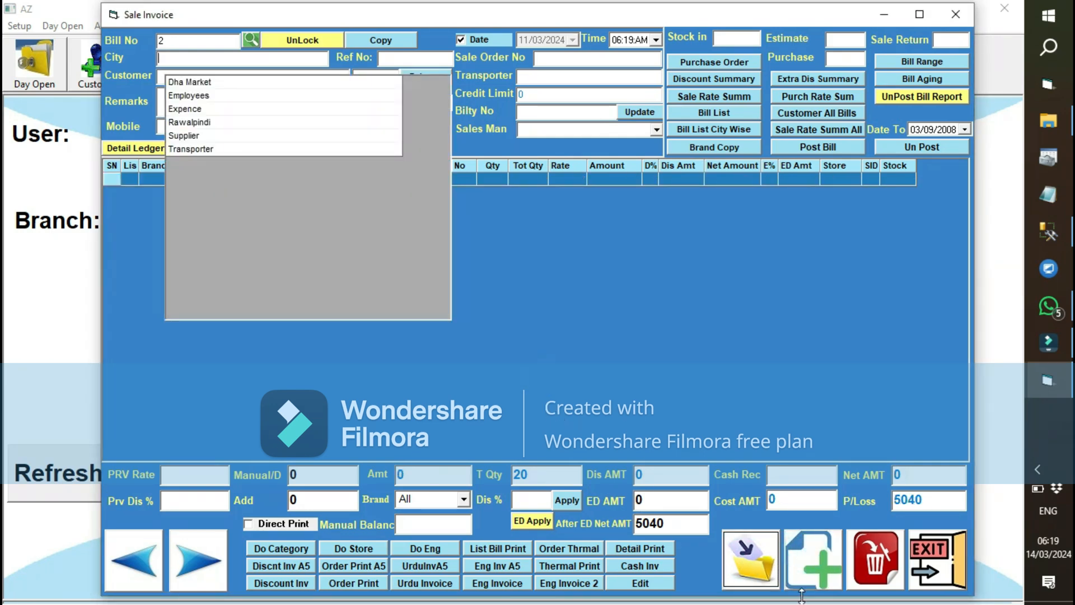
pyautogui.press('Escape')
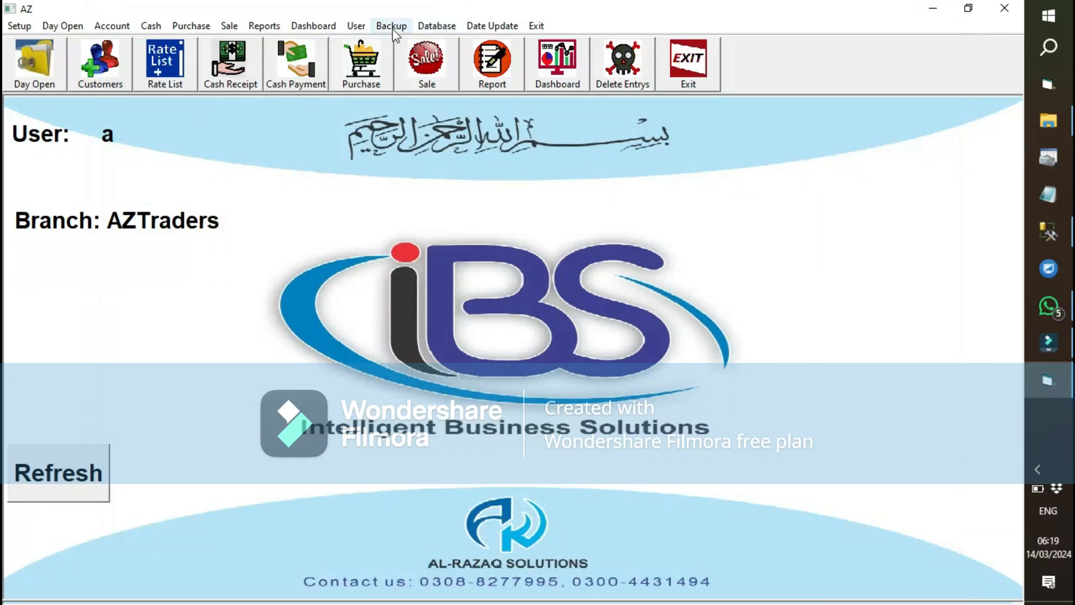
# Run the General Ledger report for the customer's account from 14/03/2024 to 14/03/2024
pyautogui.click(264, 26)
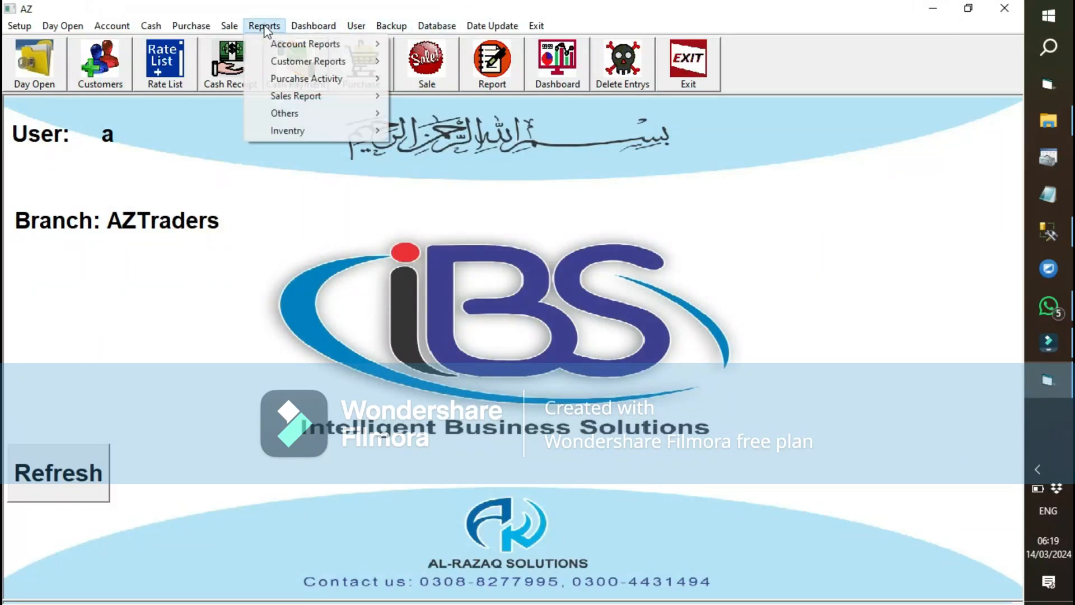
pyautogui.moveTo(276, 37)
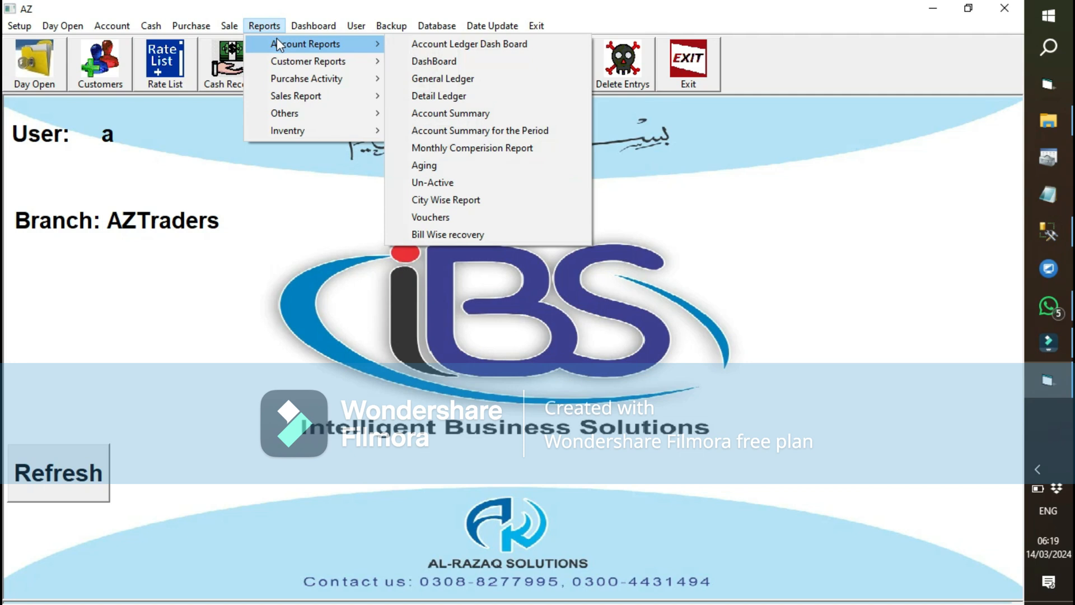
pyautogui.click(483, 79)
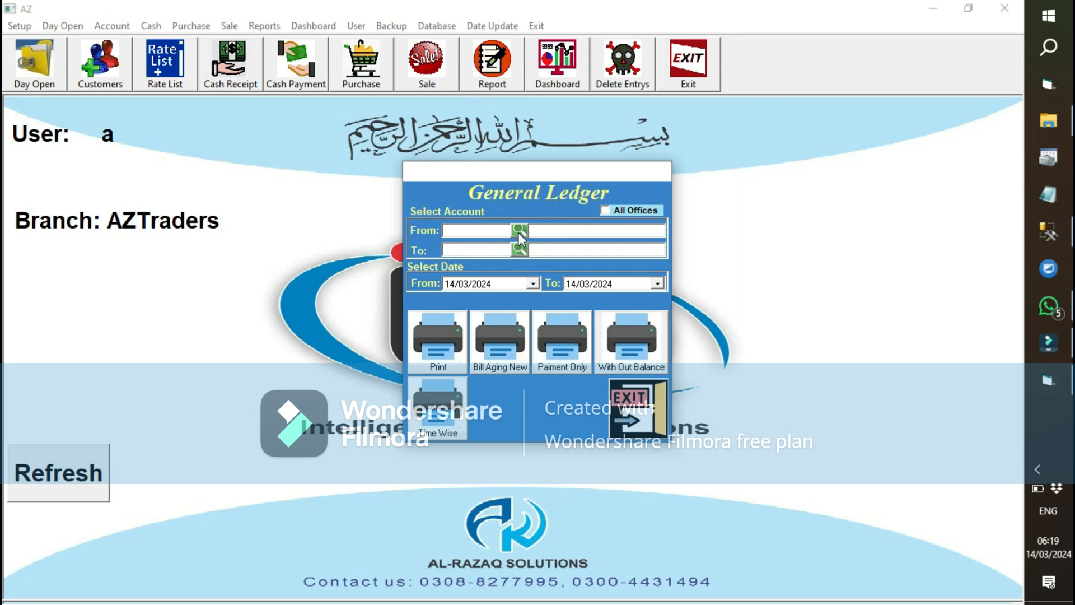
pyautogui.click(519, 231)
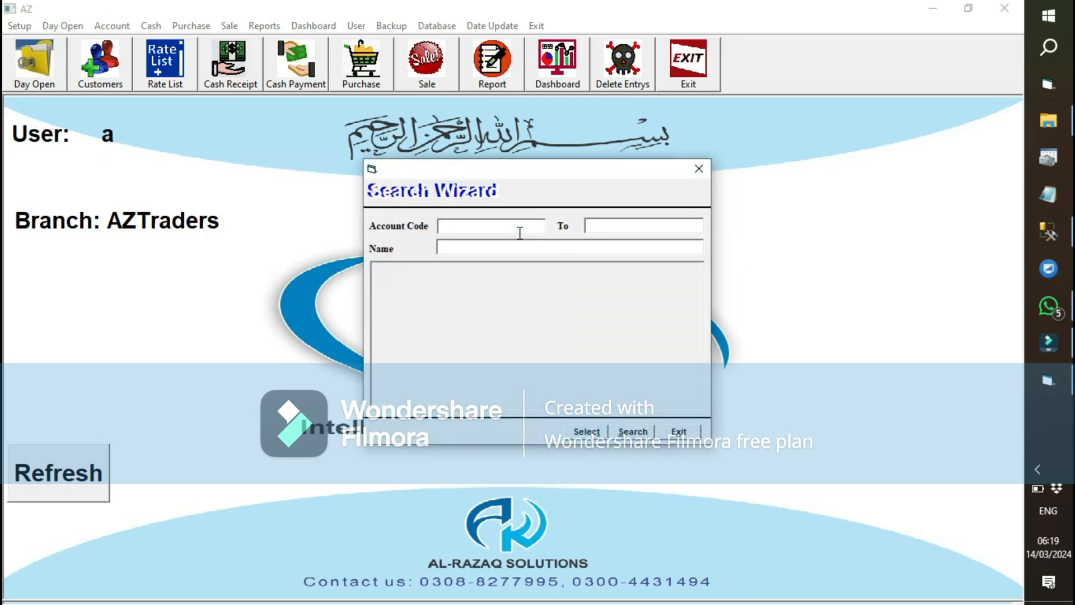
pyautogui.press('Return')
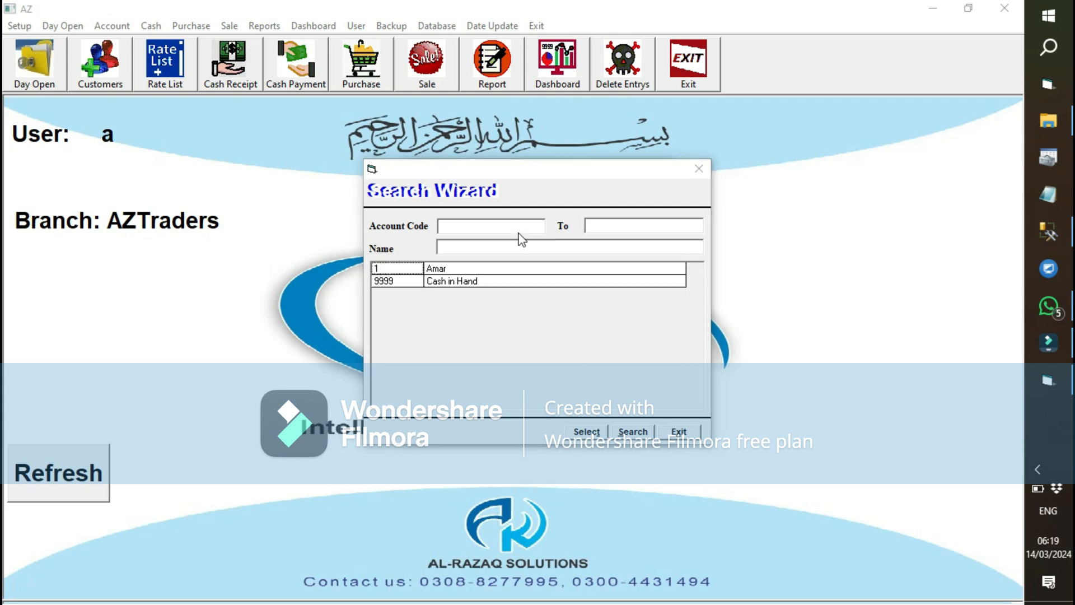
pyautogui.press('Return')
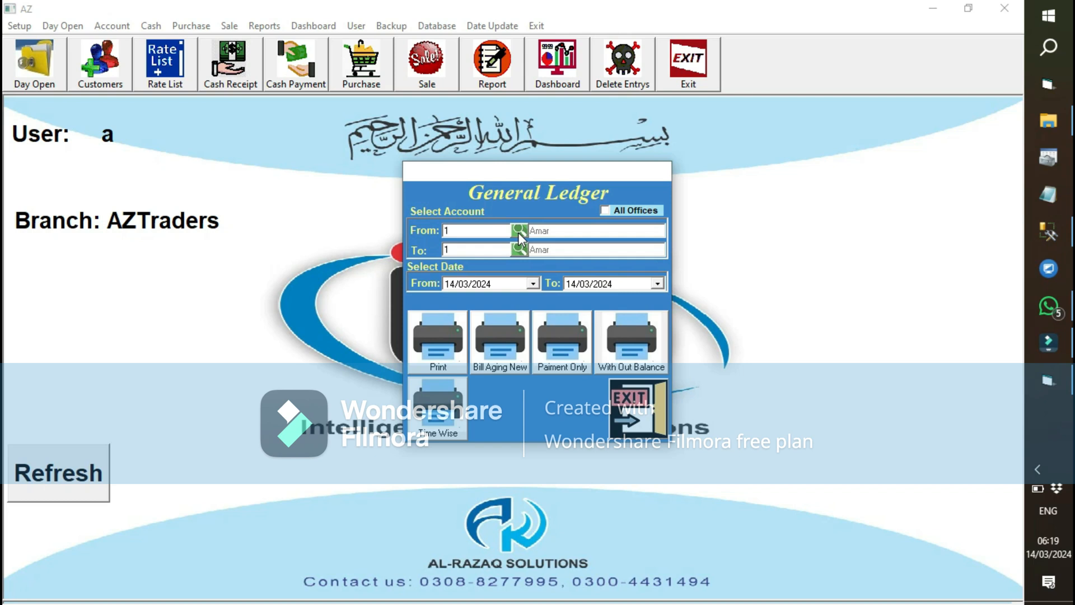
pyautogui.press('Tab')
pyautogui.click(449, 343)
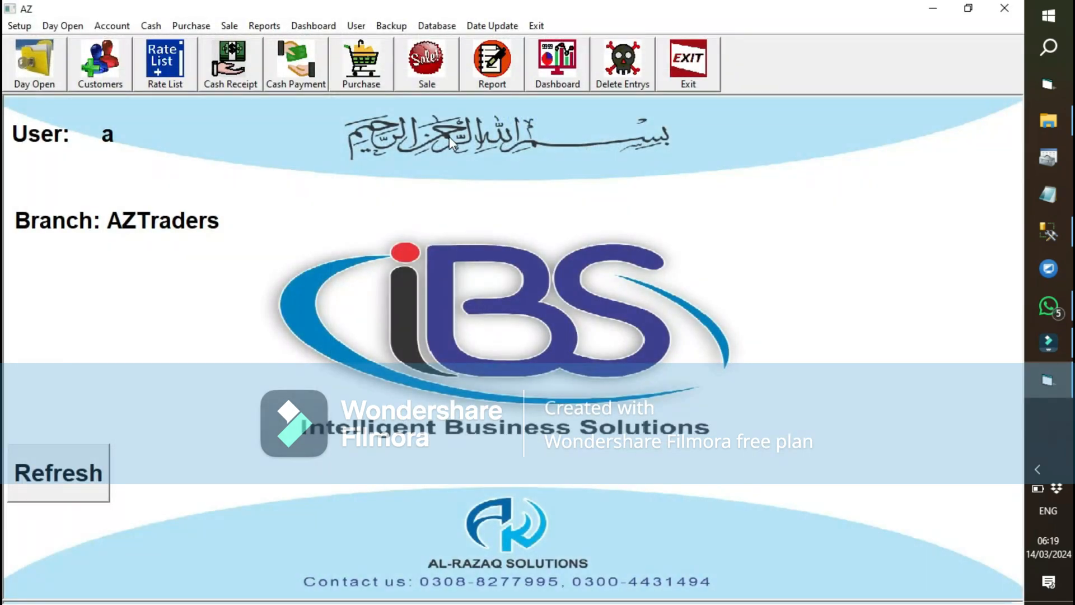
# Reopen the saved sale invoice, bill no. 1, to check its date and close it again
pyautogui.click(491, 76)
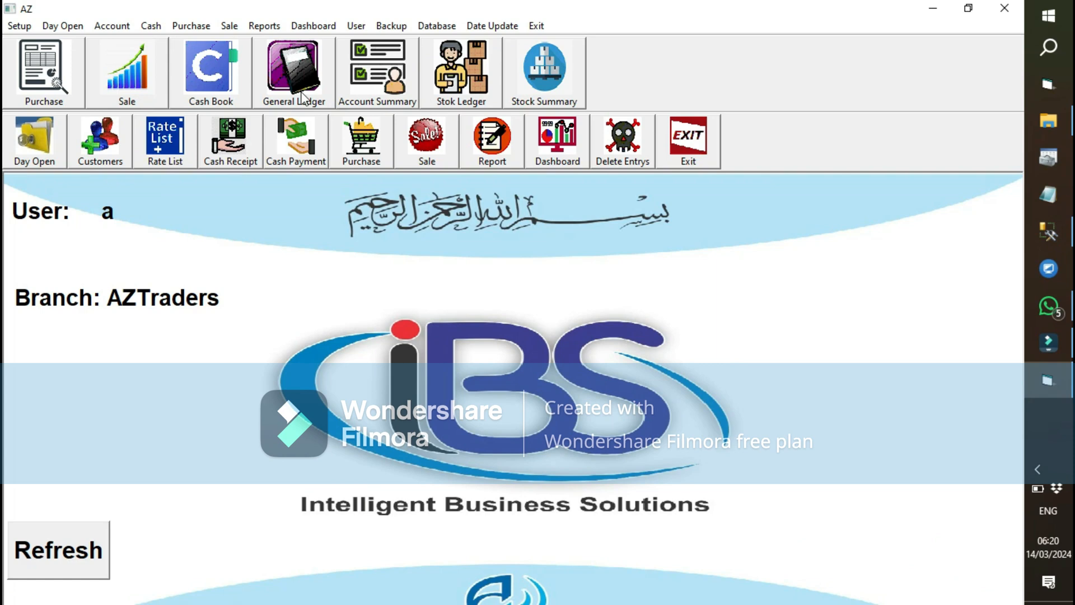
pyautogui.click(435, 163)
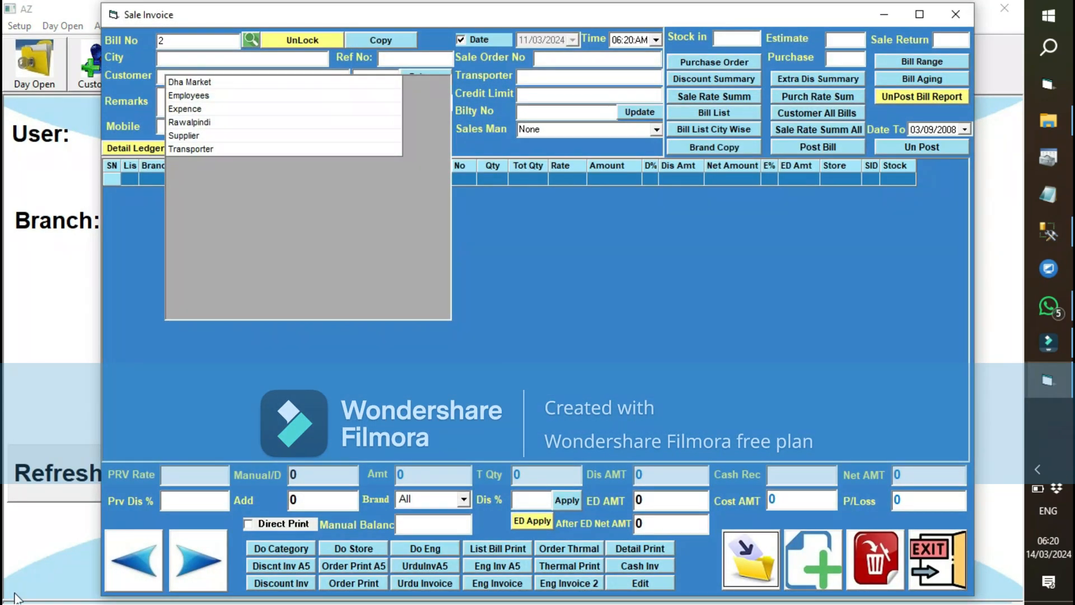
pyautogui.click(132, 567)
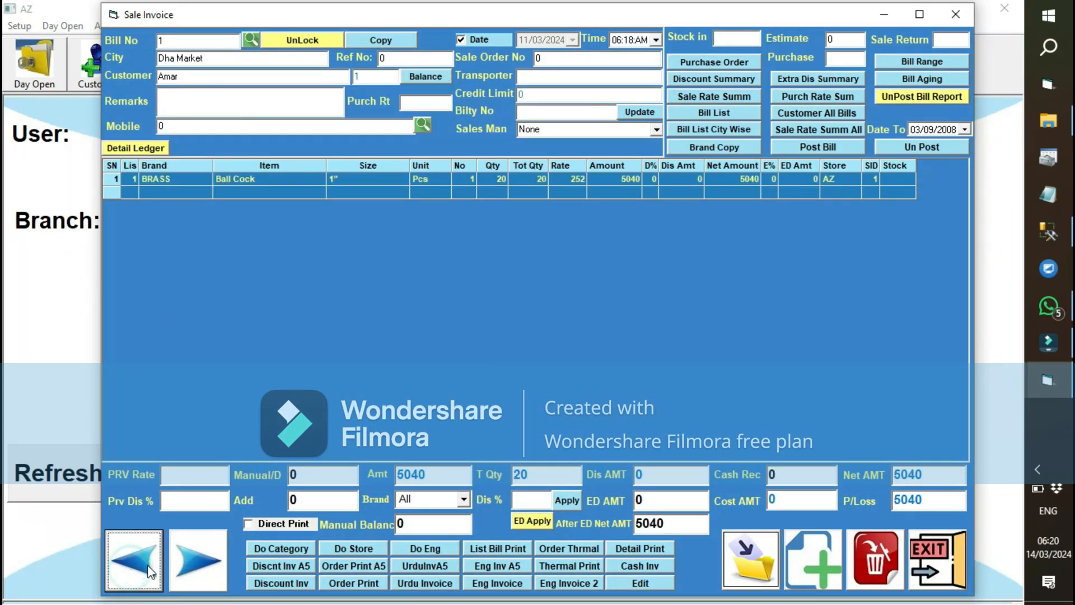
pyautogui.press('Escape')
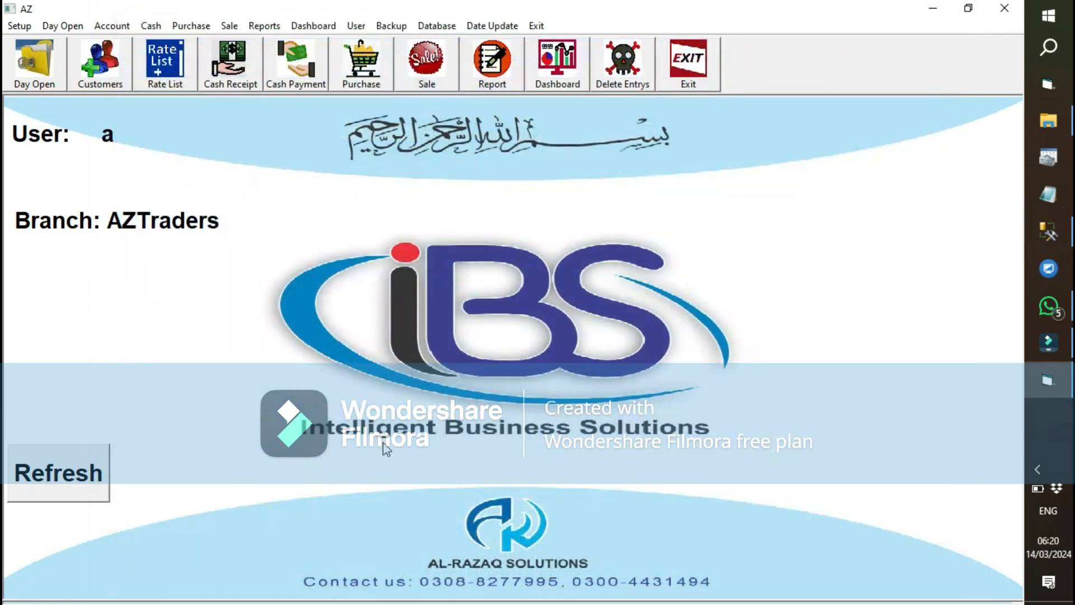
# Run the General Ledger report for the customer from 11/03/2024 to 14/03/2024, review the entries and close it
pyautogui.click(506, 60)
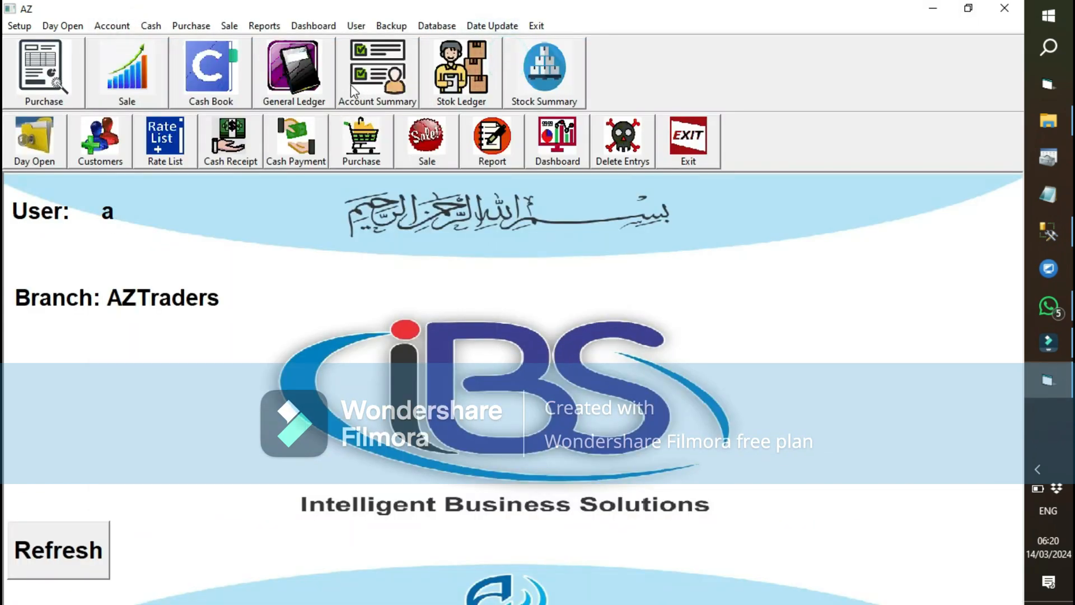
pyautogui.click(274, 101)
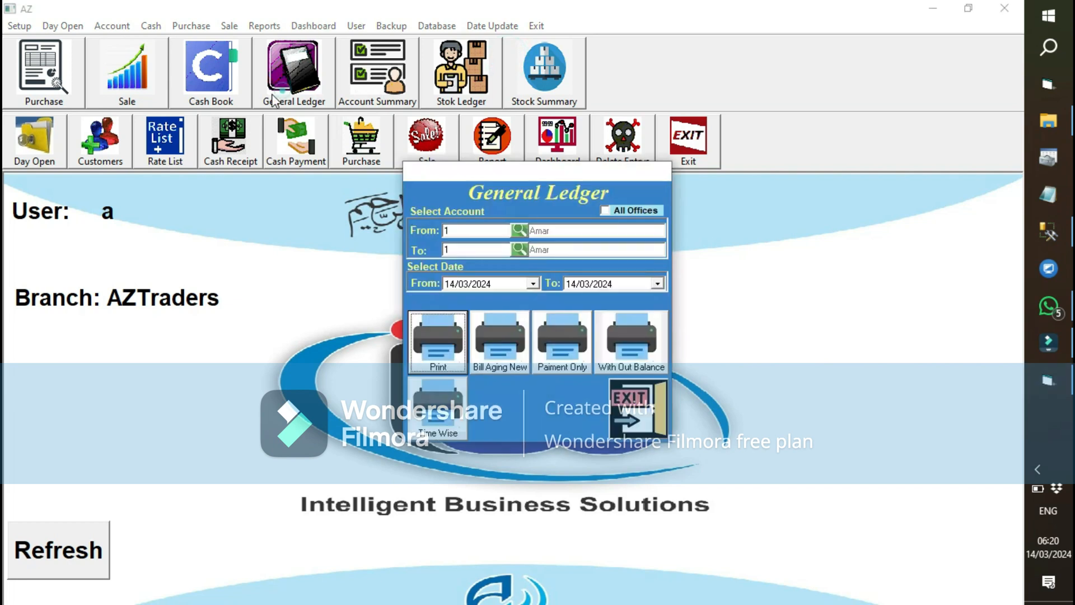
pyautogui.click(445, 284)
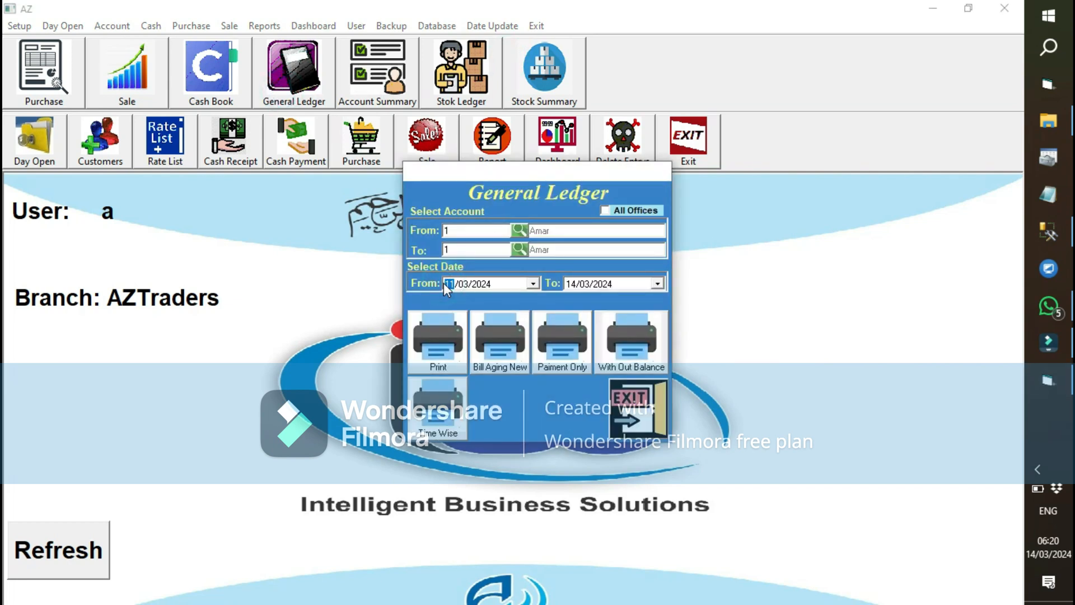
pyautogui.press('Tab')
pyautogui.click(434, 328)
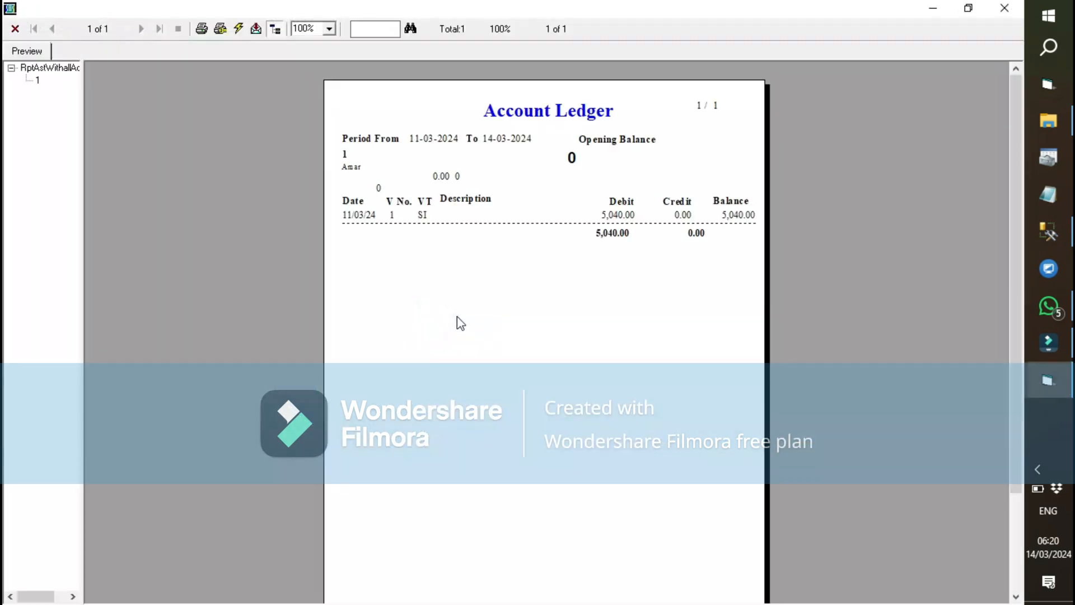
pyautogui.click(551, 249)
pyautogui.press('Escape')
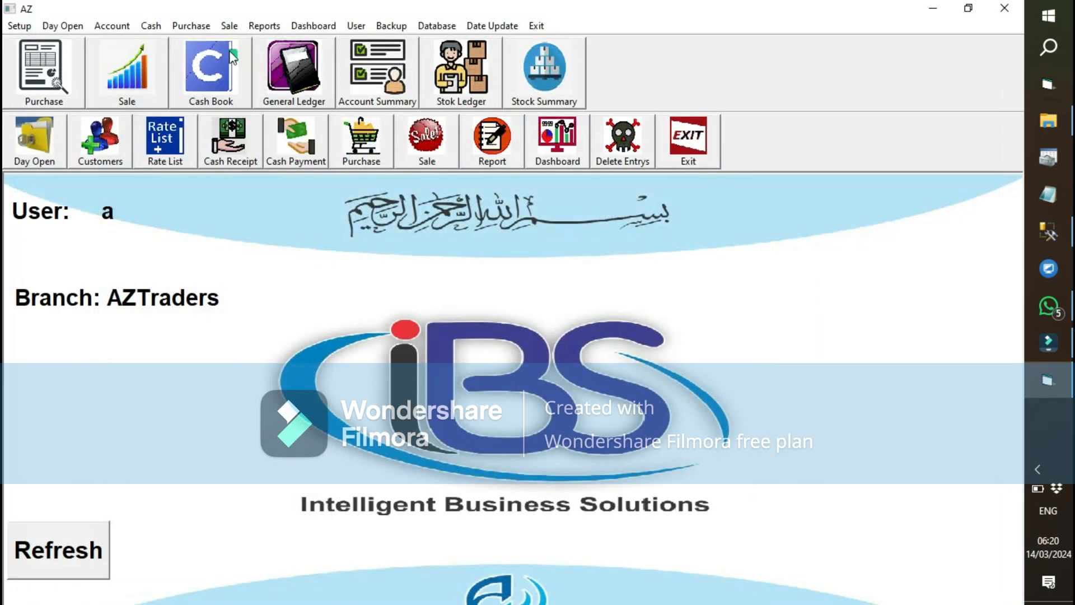
# Open a new Cash Reciept voucher
pyautogui.click(151, 27)
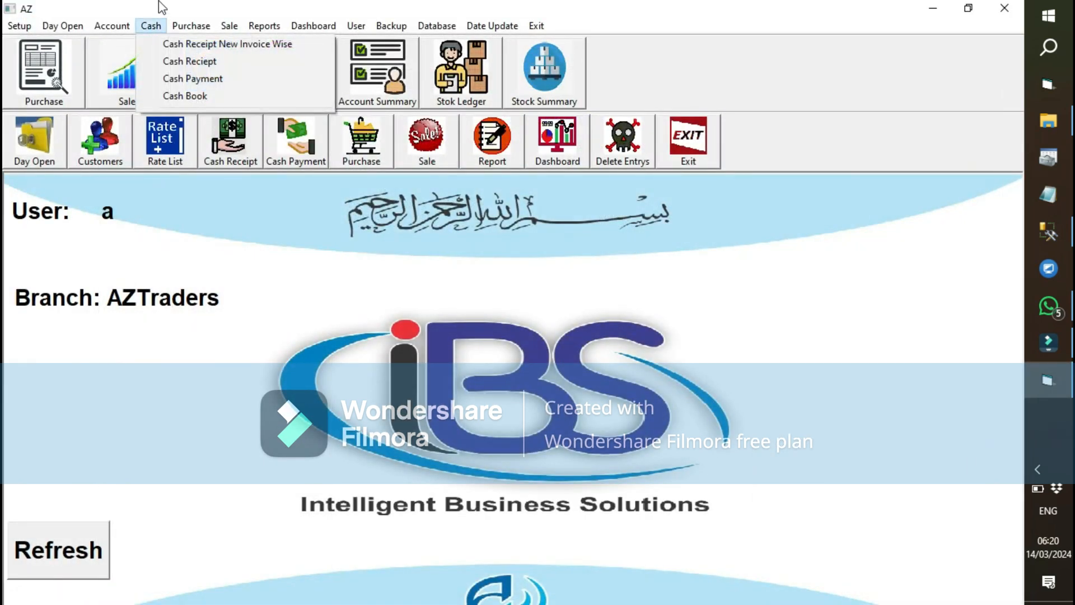
pyautogui.click(159, 17)
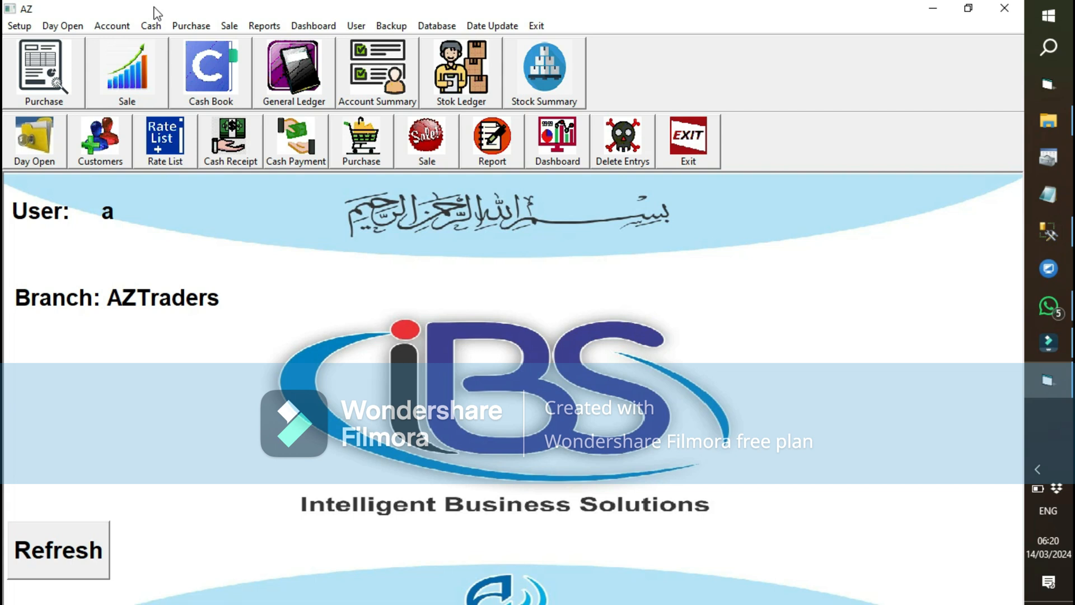
pyautogui.click(154, 32)
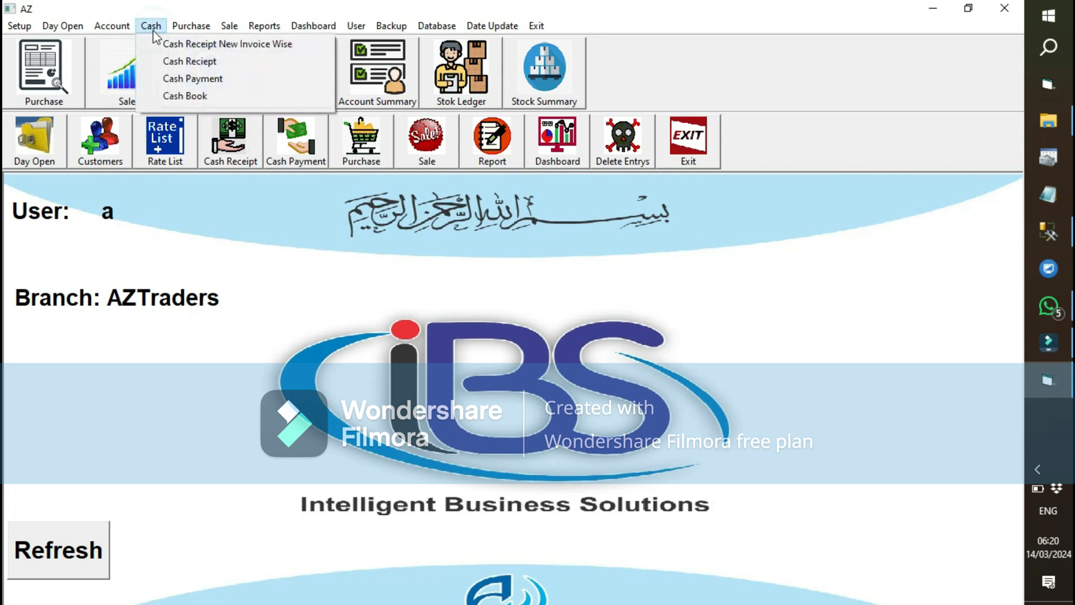
pyautogui.click(194, 63)
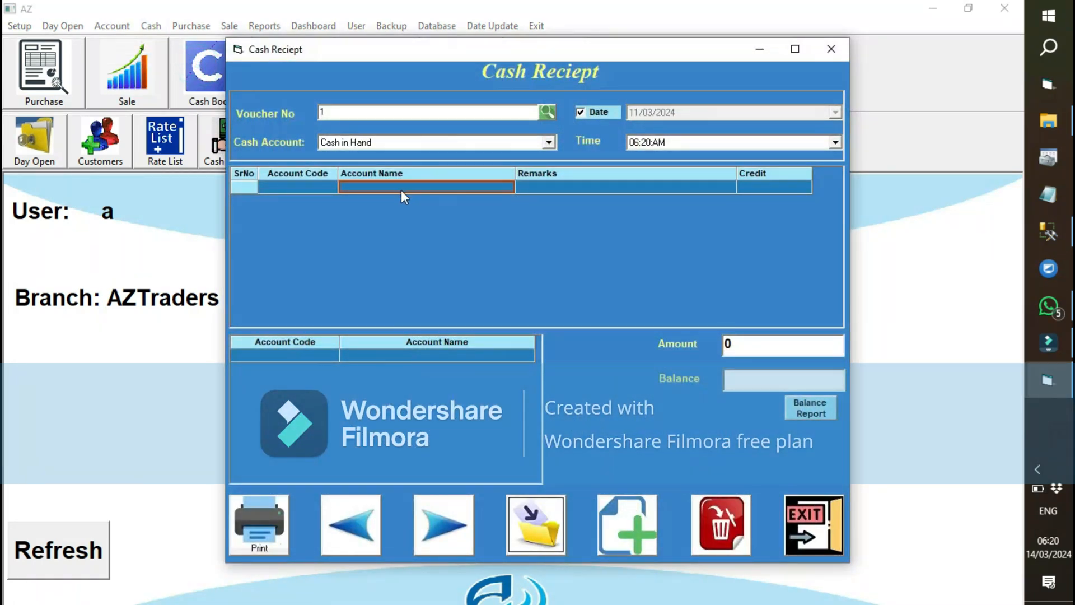
# Enter a receipt line for the customer's account with remarks "rECEIVE" and a credit of 3000, and check the balance
pyautogui.write('AMA')
pyautogui.press('Return')
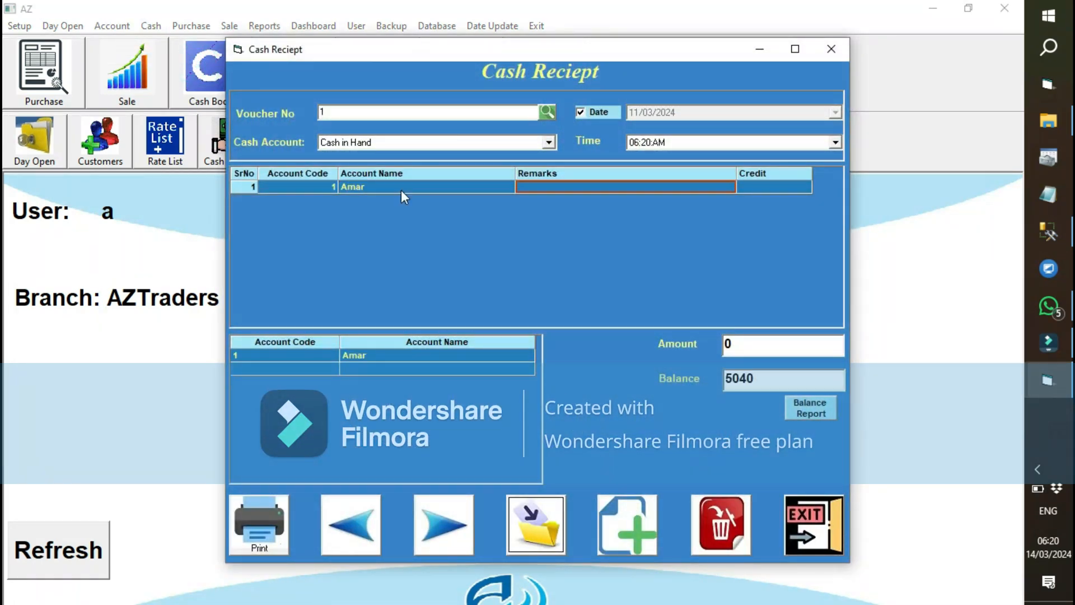
pyautogui.press('Return')
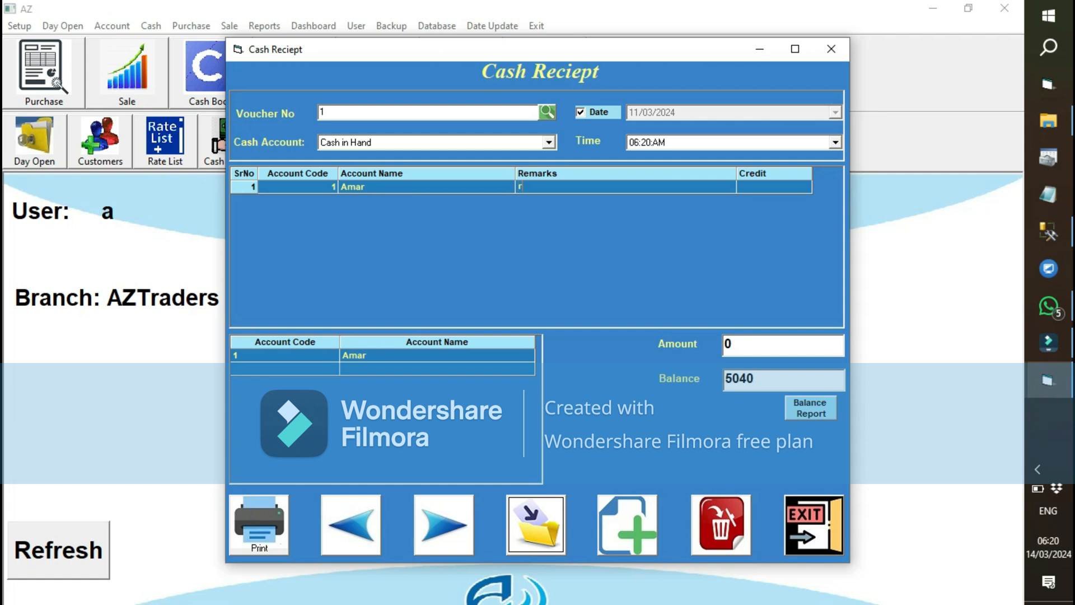
pyautogui.write('rECEIVE')
pyautogui.write('3000')
pyautogui.press('Return')
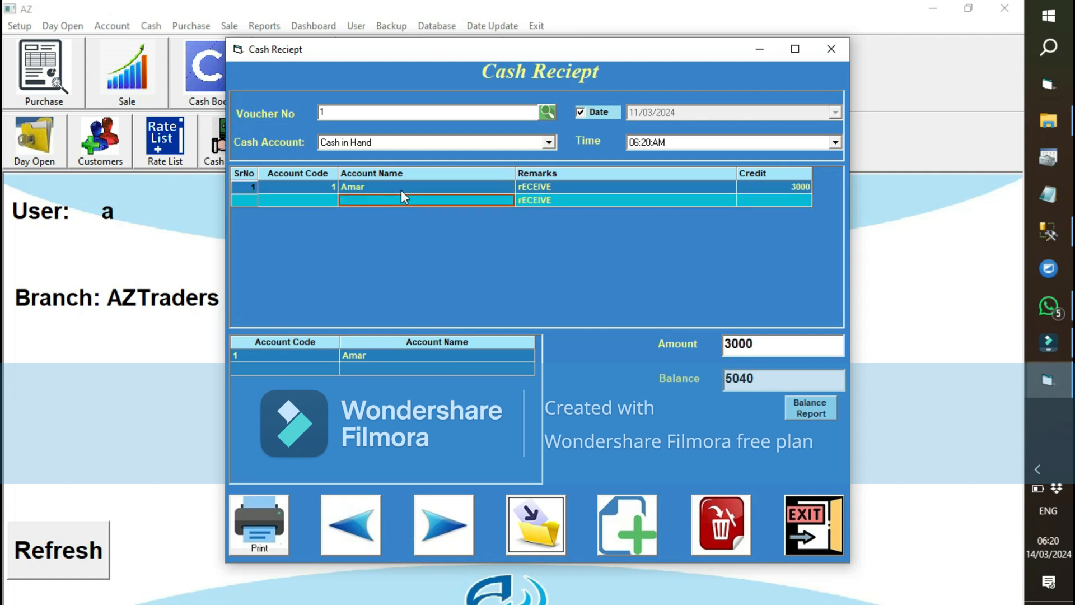
pyautogui.doubleClick(734, 385)
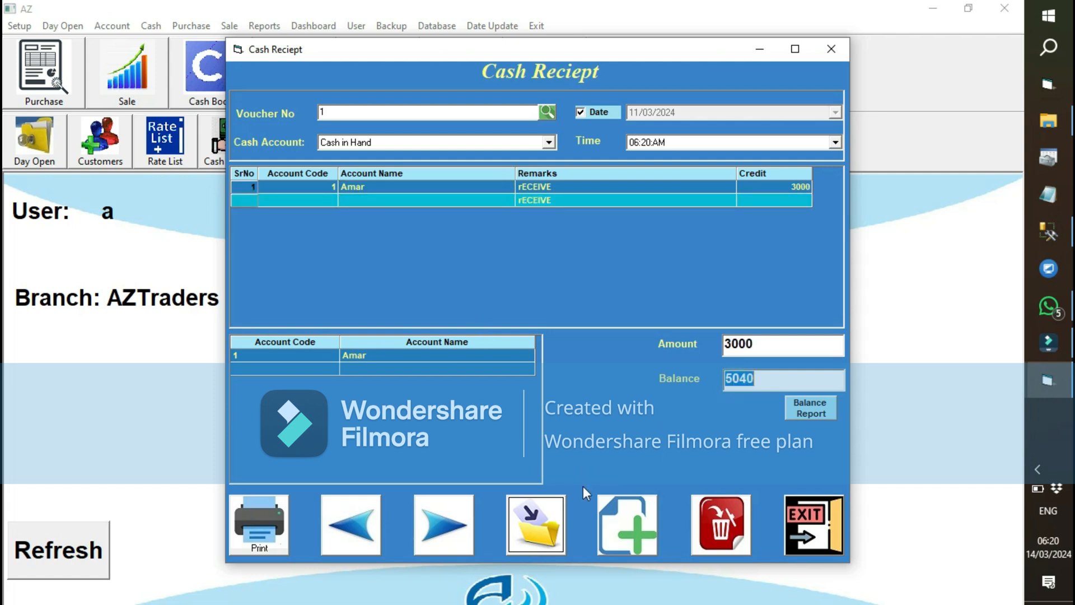
# Save the cash receipt voucher for the customer and close the form
pyautogui.click(551, 524)
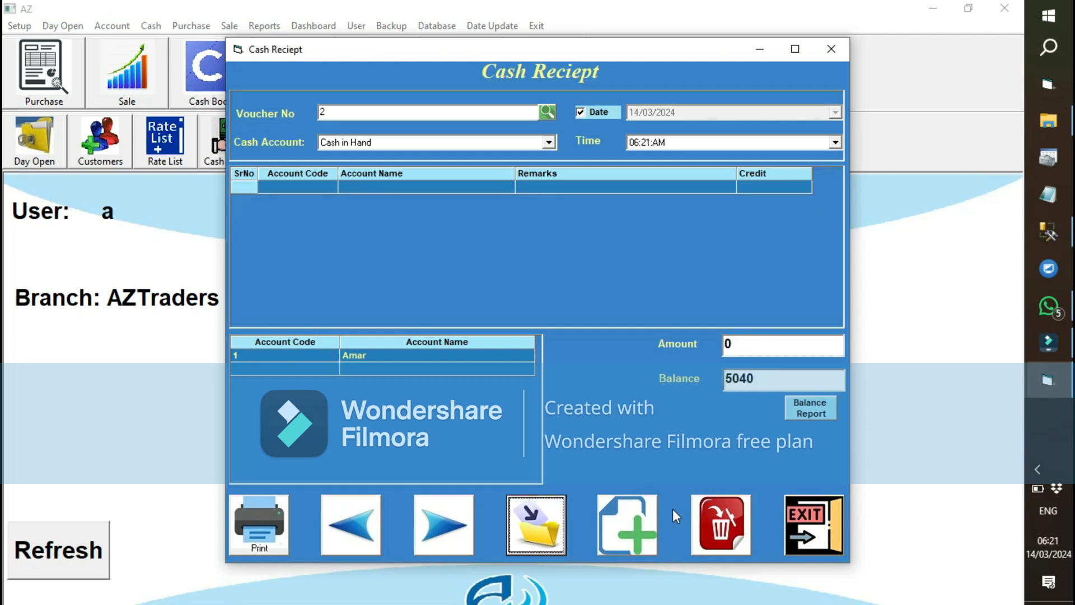
pyautogui.click(792, 510)
# Run the General Ledger report for the customer from 11/03/2024 to 14/03/2024 to check the receipt entry, and close it
pyautogui.click(316, 78)
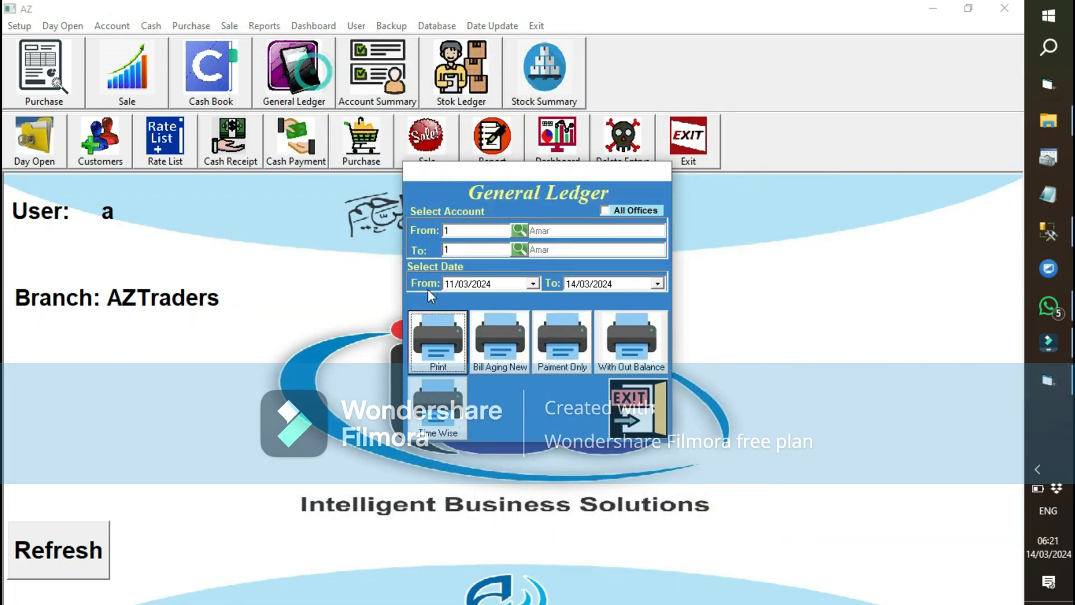
pyautogui.click(442, 328)
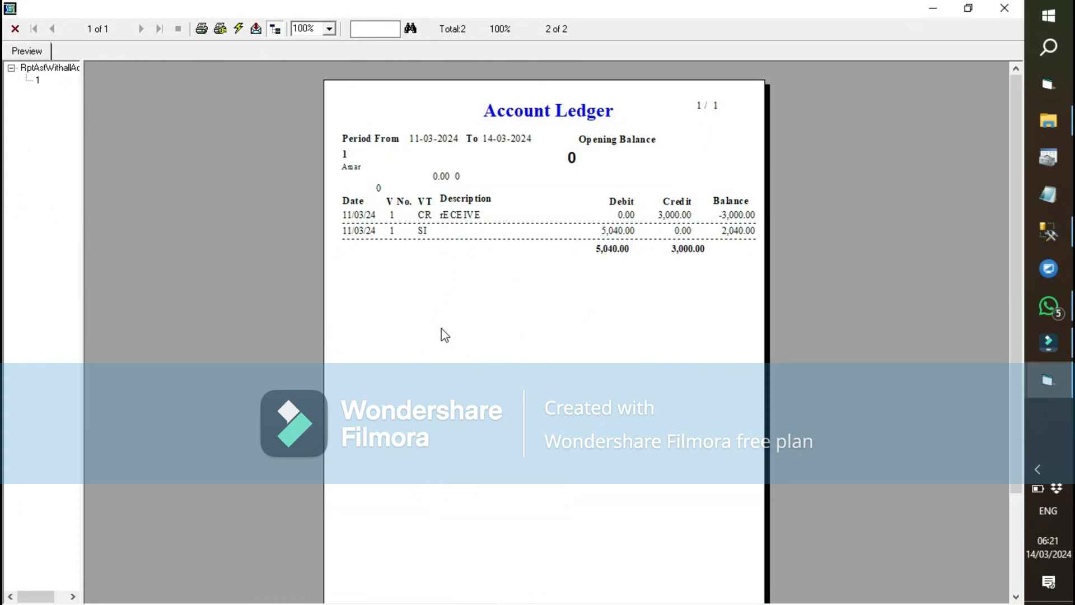
pyautogui.press('Escape')
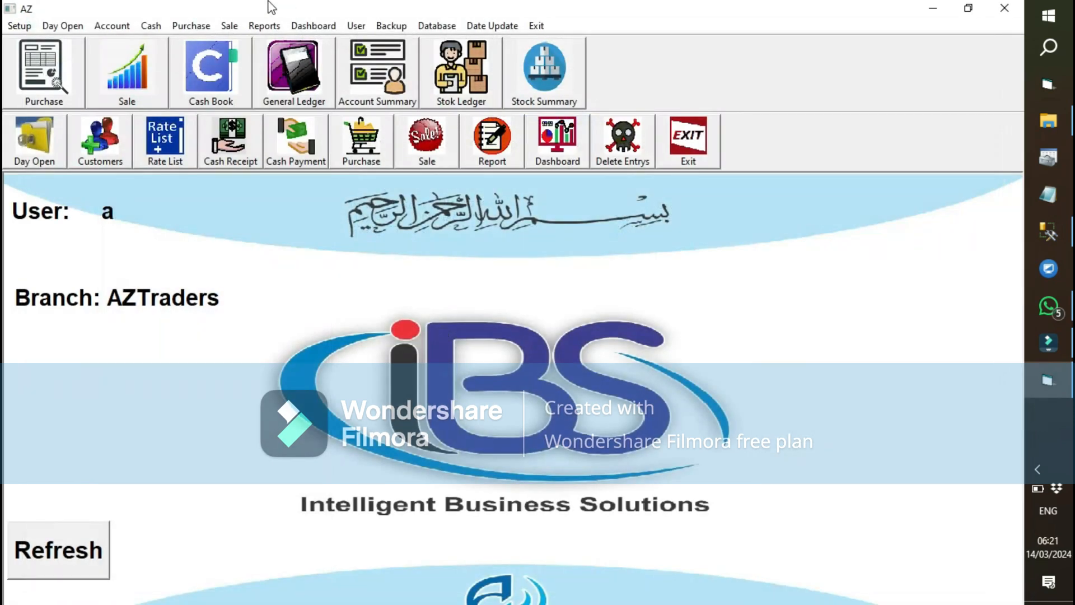
# Open a new Sale Return and fill in its header with city Dha Market and the customer's account, leaving the remarks empty
pyautogui.click(230, 26)
pyautogui.click(262, 96)
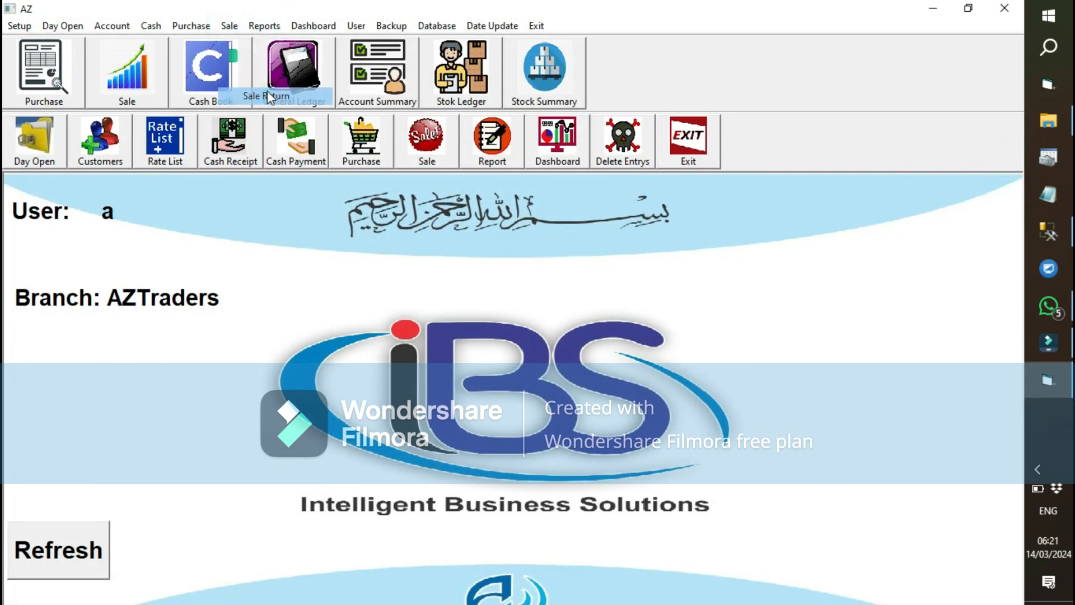
pyautogui.press('Return')
pyautogui.press('Return')
pyautogui.press('Return')
pyautogui.press('Return')
pyautogui.press('Return')
pyautogui.press('Return')
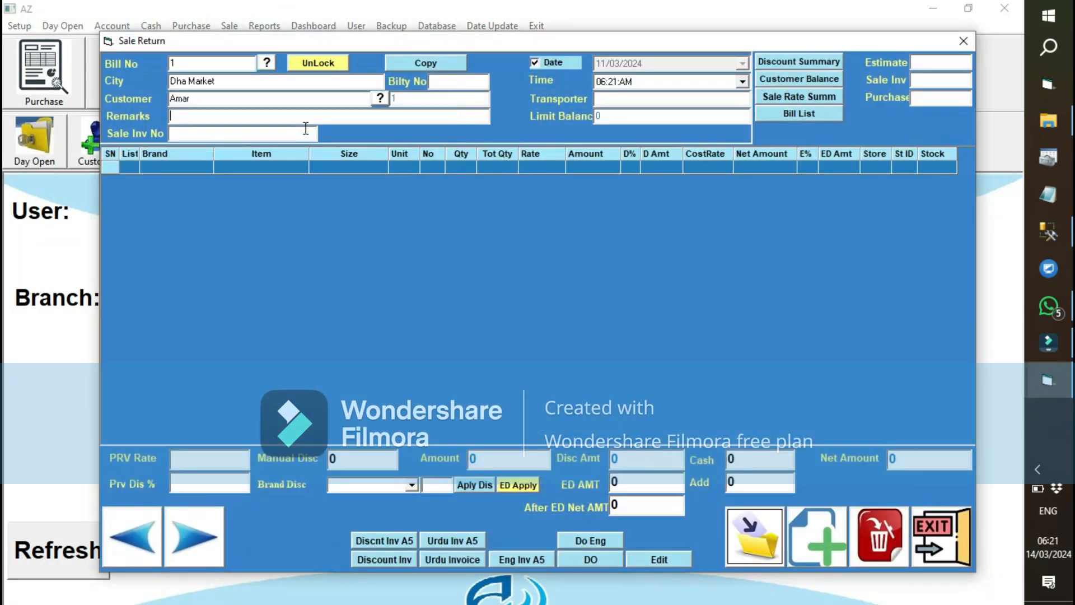
pyautogui.press('Return')
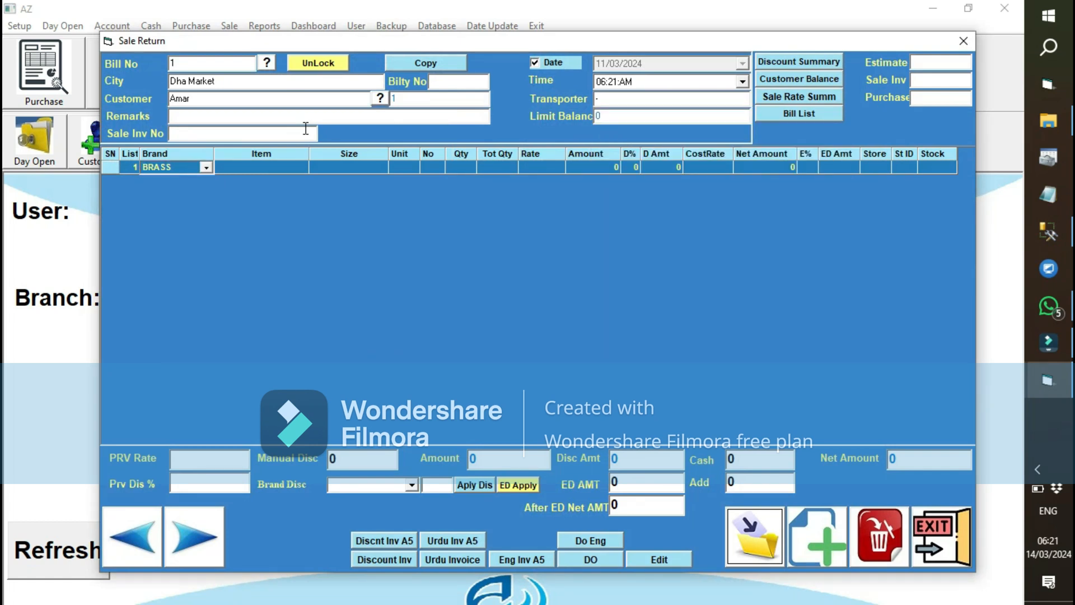
# Add a return line for the BRASS Ball Cock, size 1", unit Pcs, with a quantity of 2
pyautogui.press('Return')
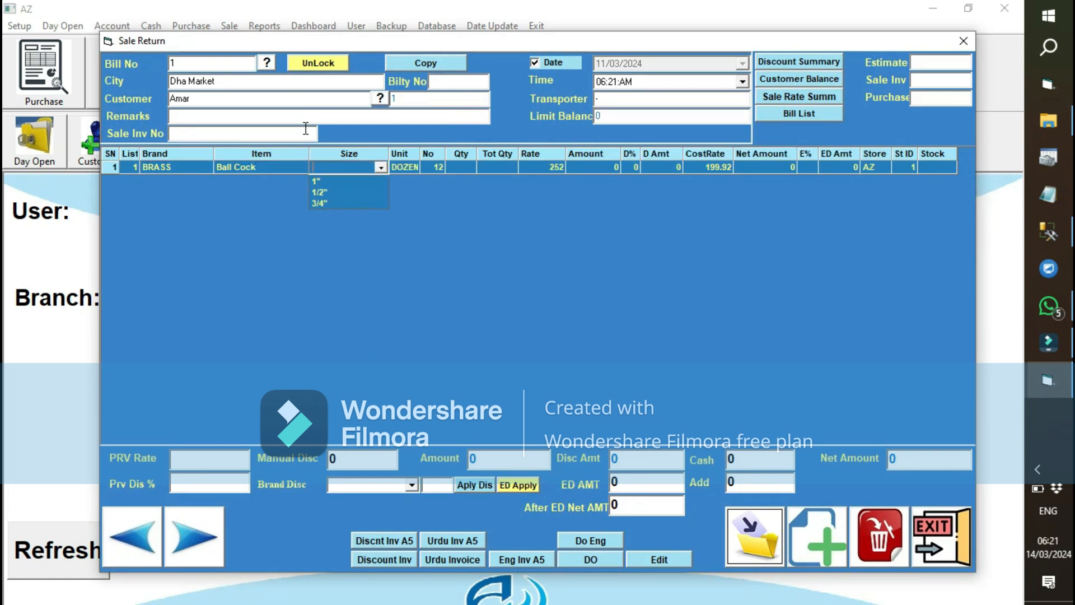
pyautogui.press('Return')
pyautogui.press('Down')
pyautogui.press('Return')
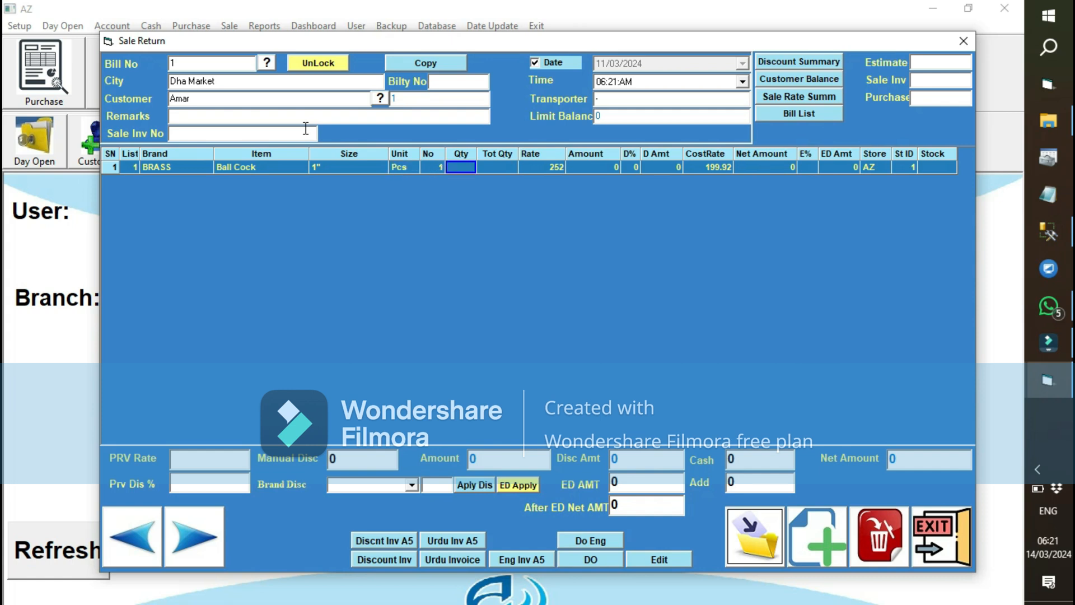
pyautogui.write('2')
pyautogui.press('Return')
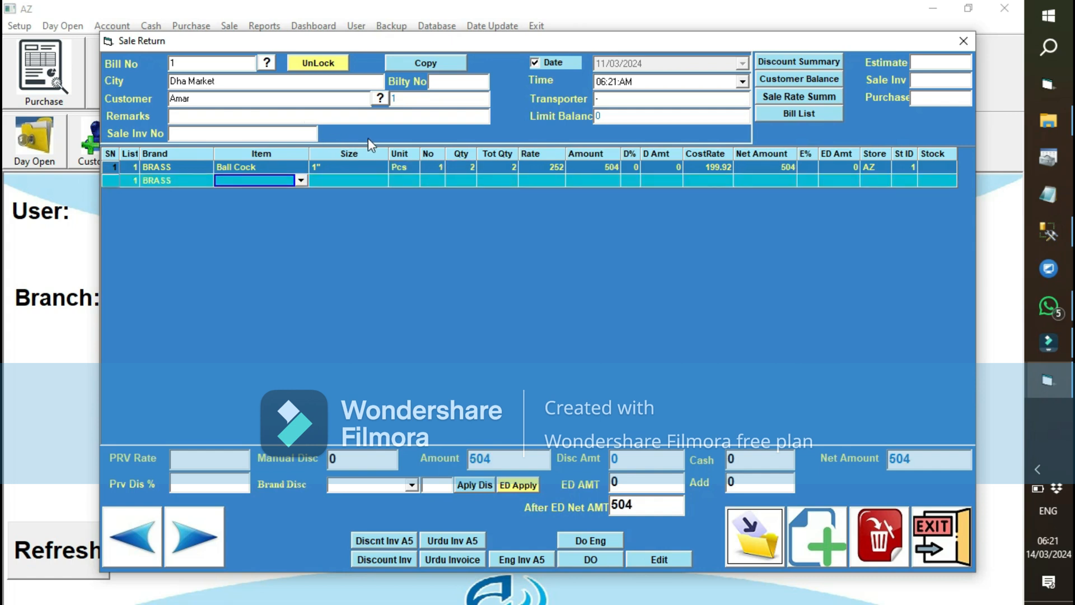
# Set the quantity of the returned 1" Ball Cock to 5
pyautogui.click(474, 166)
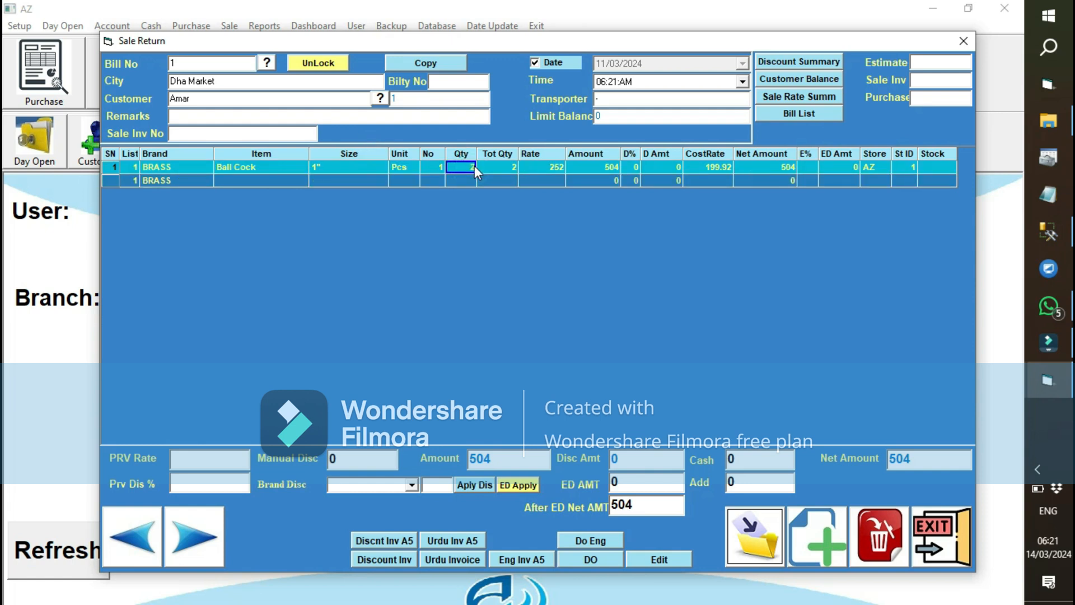
pyautogui.write('5')
pyautogui.press('Return')
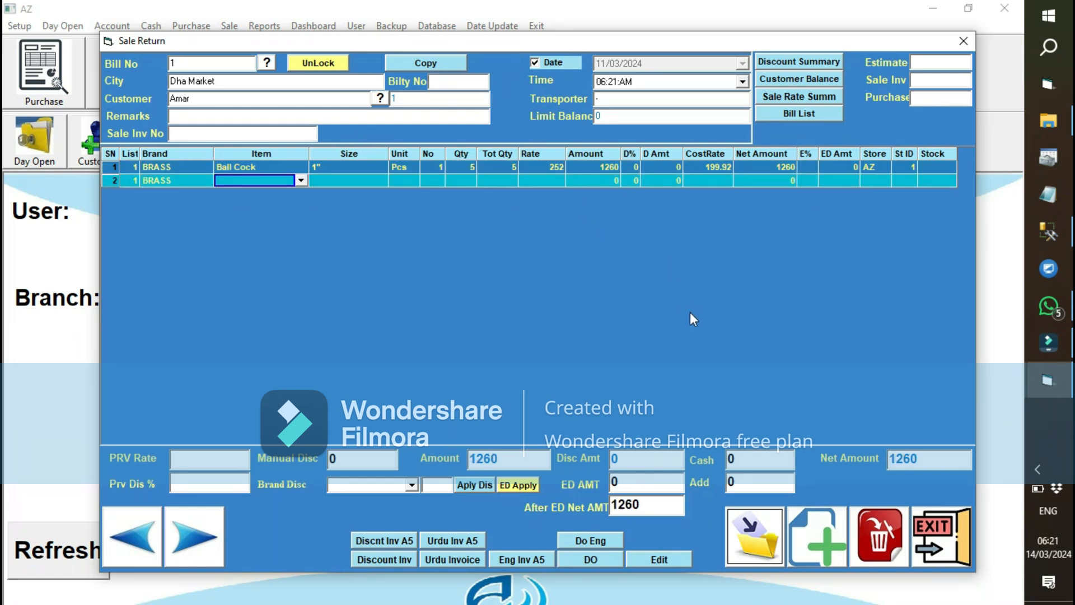
# Save the sale return to the ledger and close the form
pyautogui.click(782, 524)
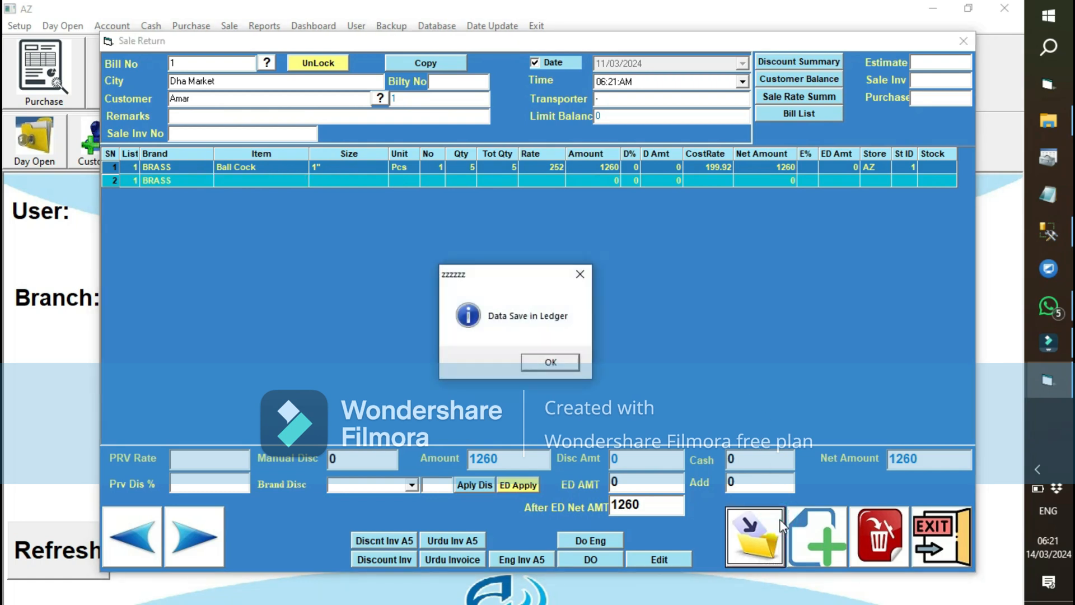
pyautogui.press('Return')
pyautogui.click(934, 537)
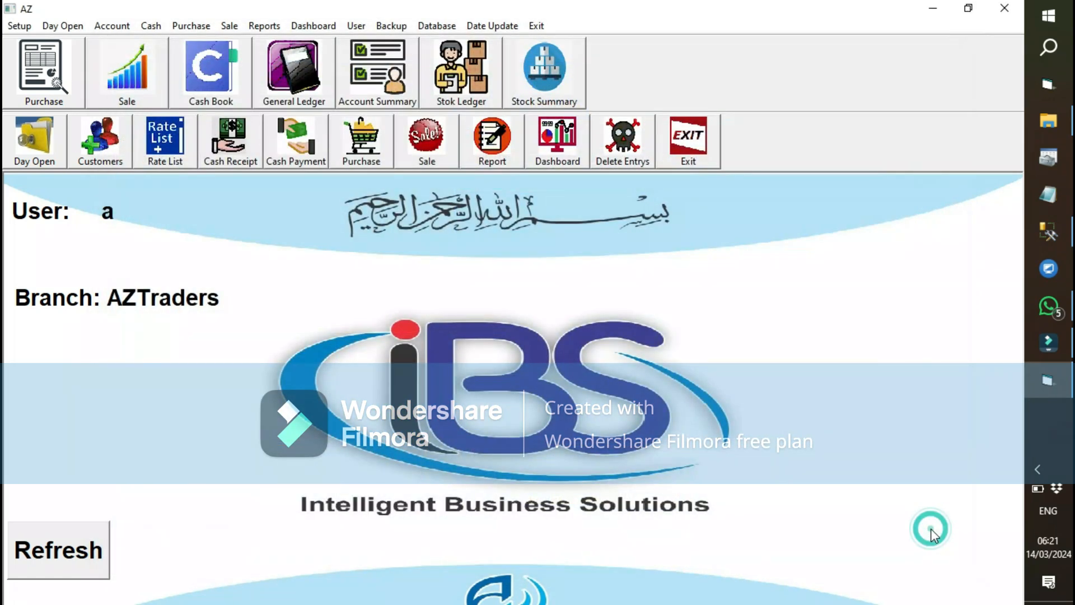
# Run the customer's General Ledger report for 11/03/2024 to 14/03/2024, review the sale return entry and balance, and close it
pyautogui.hotkey('alt', 'r')
pyautogui.press('Down')
pyautogui.press('Up')
pyautogui.press('Right')
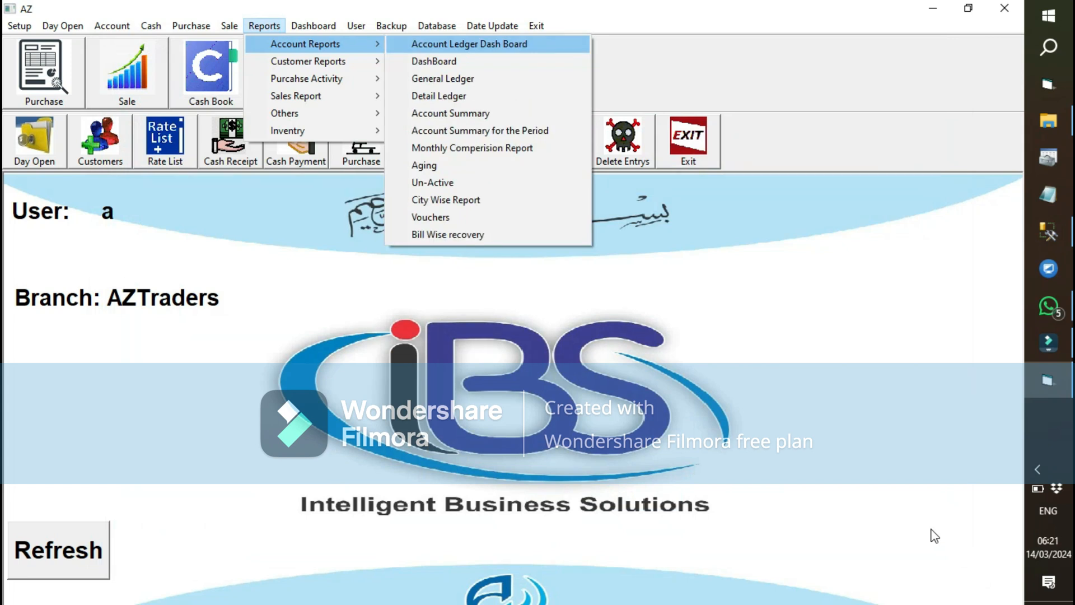
pyautogui.press('Down')
pyautogui.press('Down')
pyautogui.press('Return')
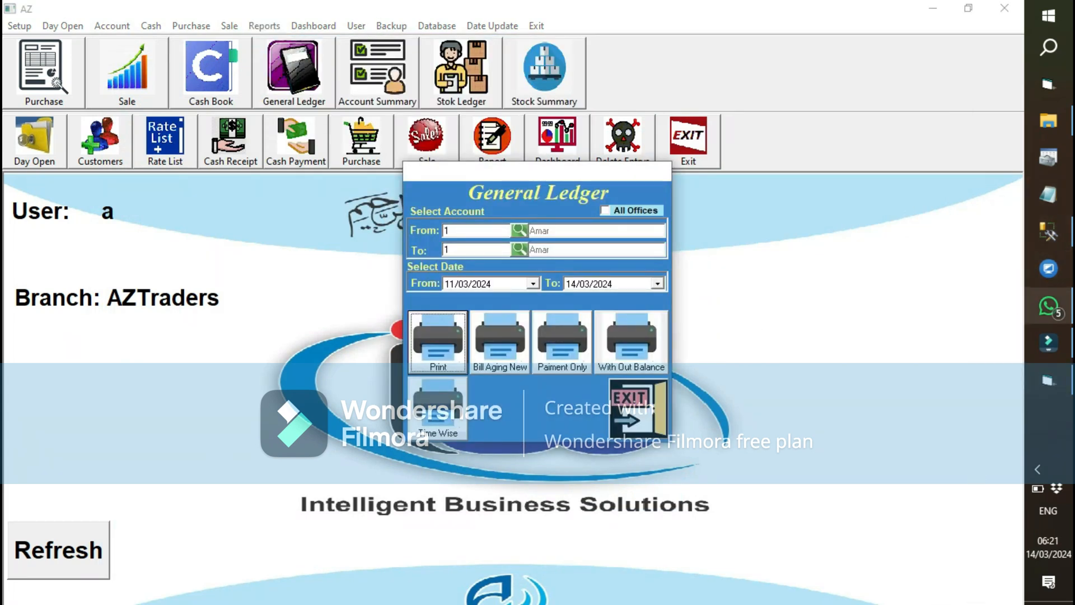
pyautogui.click(440, 352)
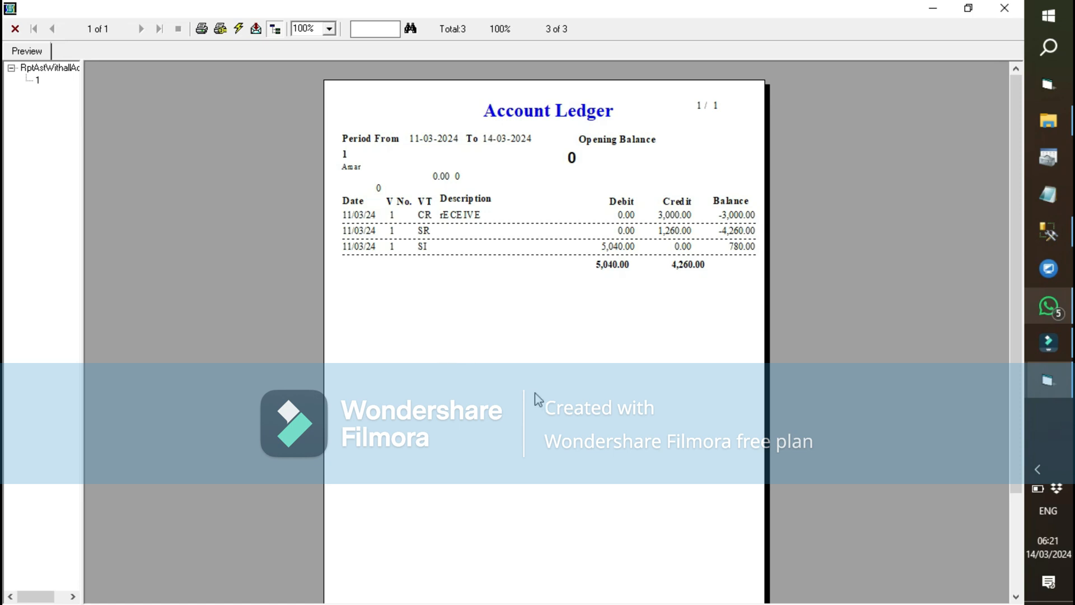
pyautogui.click(1004, 8)
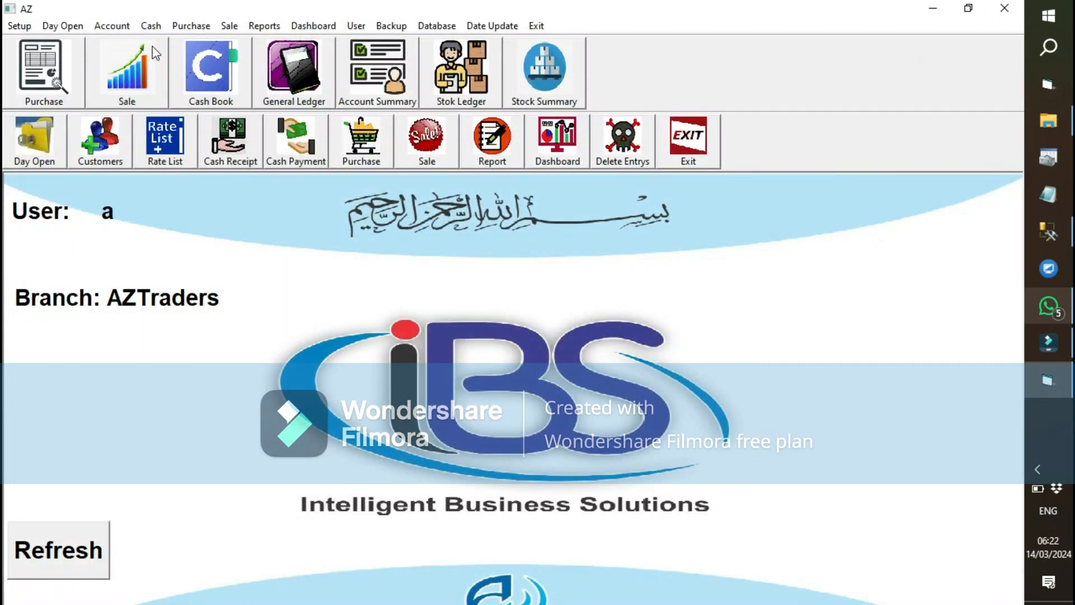
# Record a new Cash Reciept for the customer's account with remarks "RECEIVE" and a credit of 780, saving and closing the voucher
pyautogui.click(151, 26)
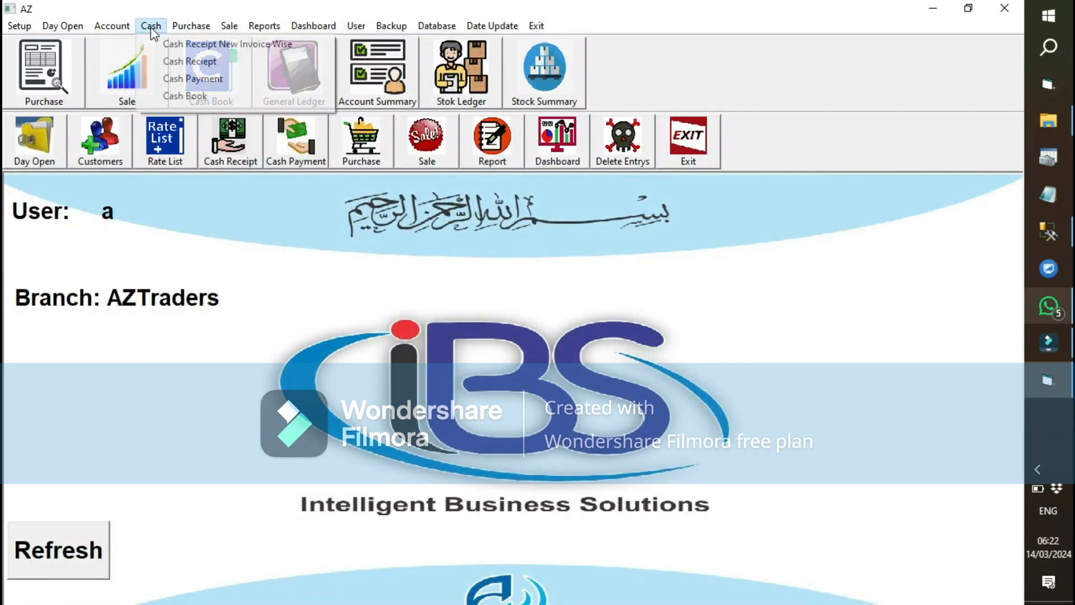
pyautogui.click(184, 62)
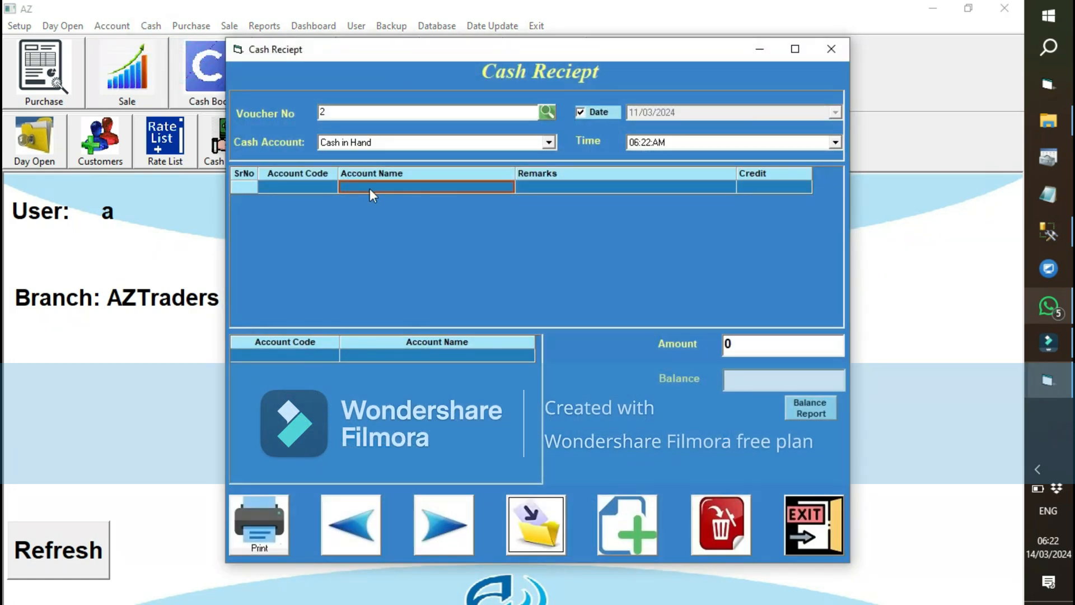
pyautogui.write('AMAR')
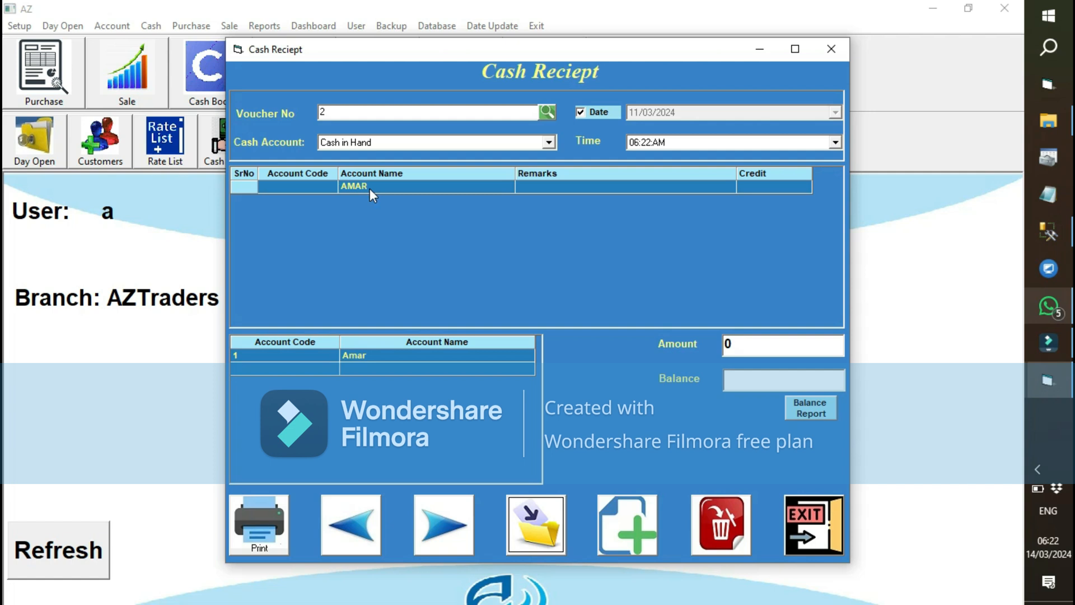
pyautogui.press('Return')
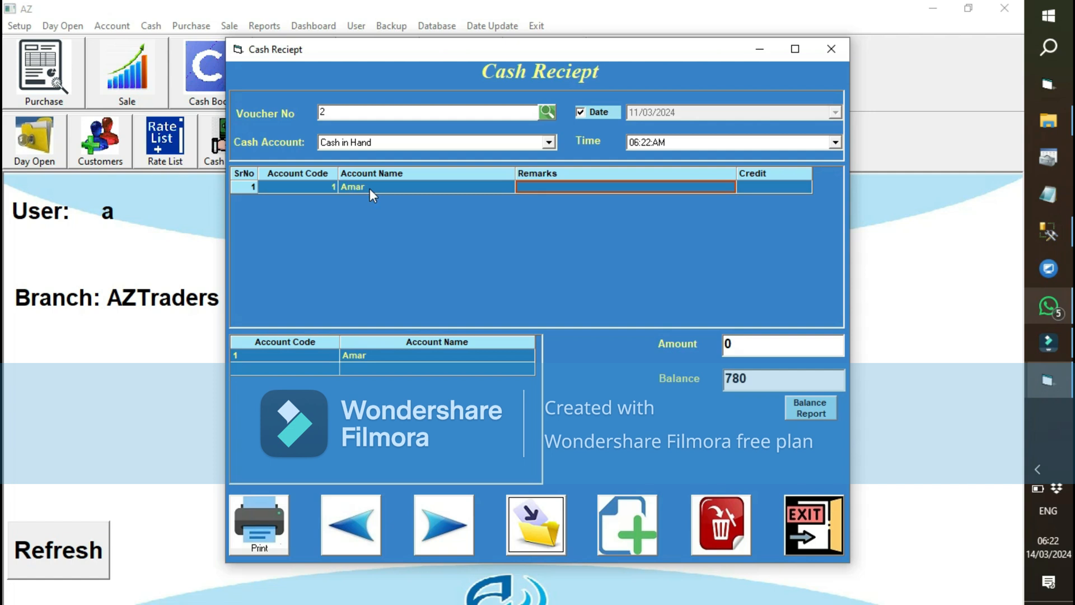
pyautogui.write('RECEIVE')
pyautogui.press('Return')
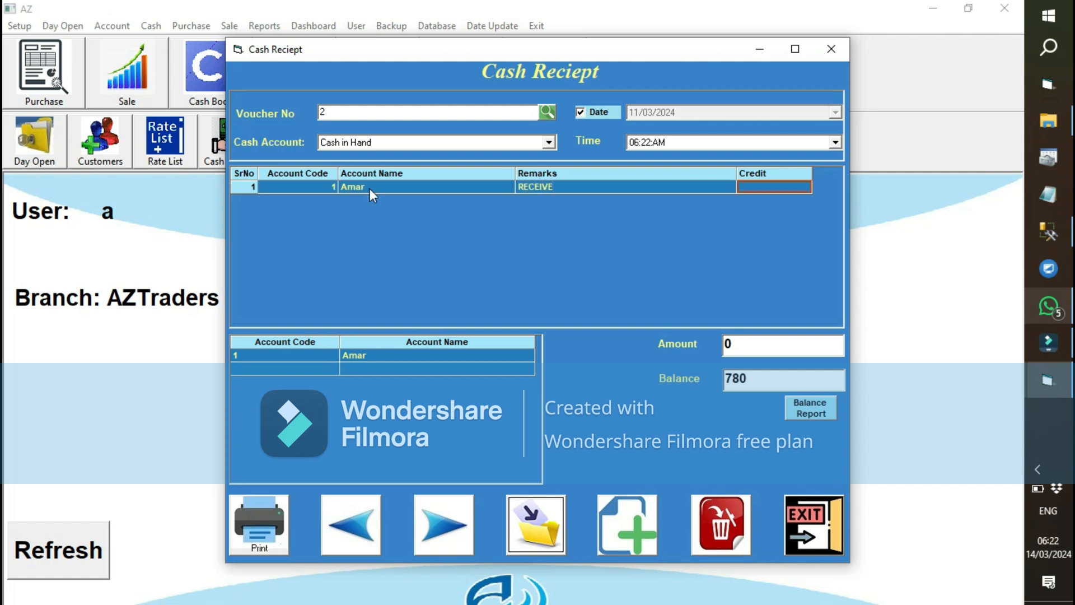
pyautogui.write('780')
pyautogui.press('Return')
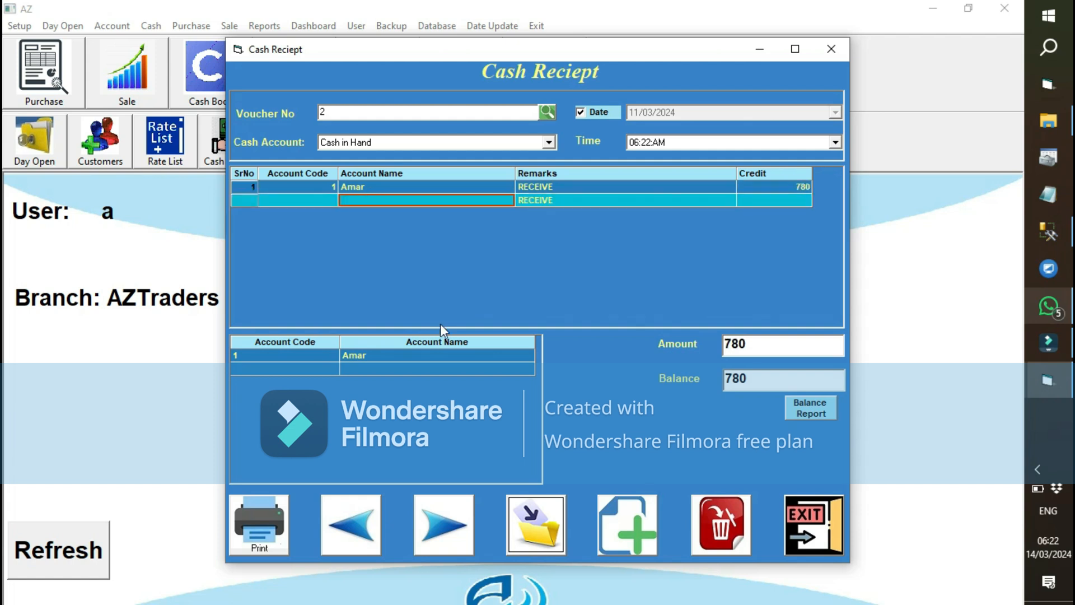
pyautogui.click(531, 530)
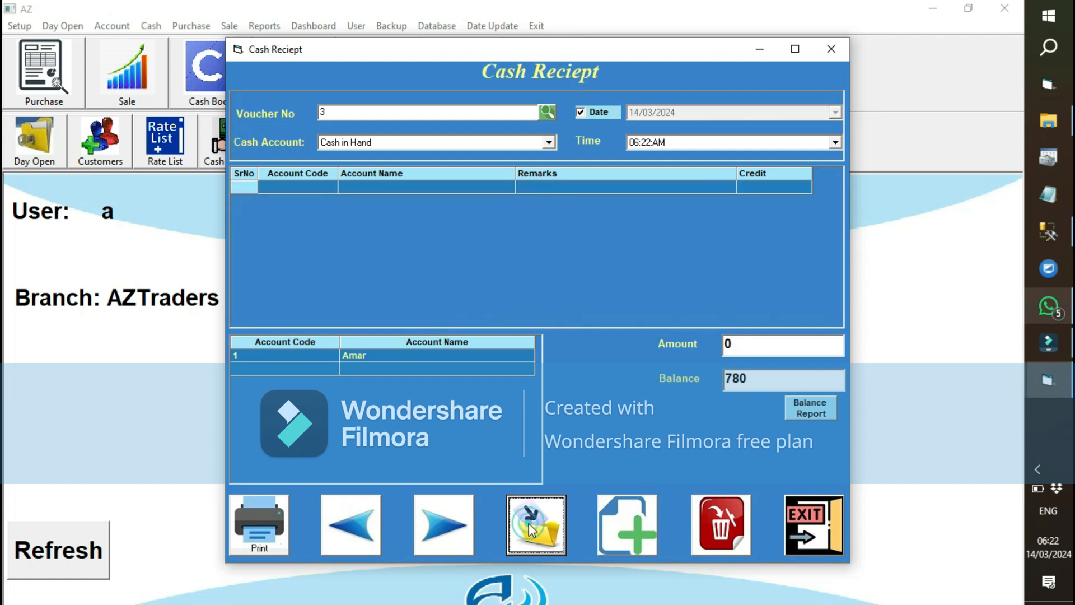
pyautogui.click(820, 535)
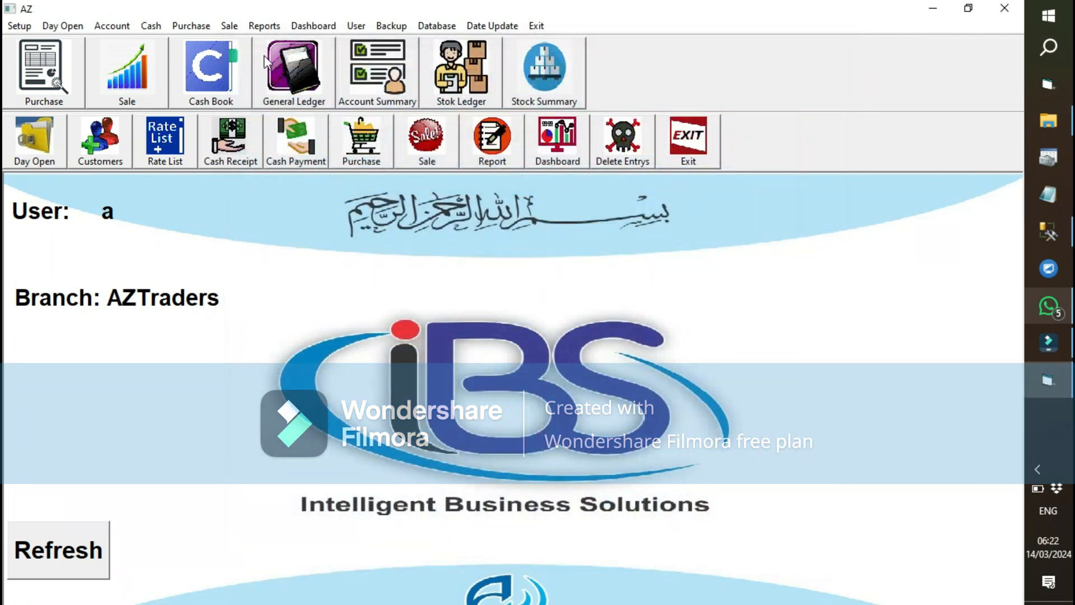
# Check the second receipt and the closing balance in the customer's General Ledger report for 11/03/2024 to 14/03/2024, and close it
pyautogui.click(287, 71)
pyautogui.click(455, 340)
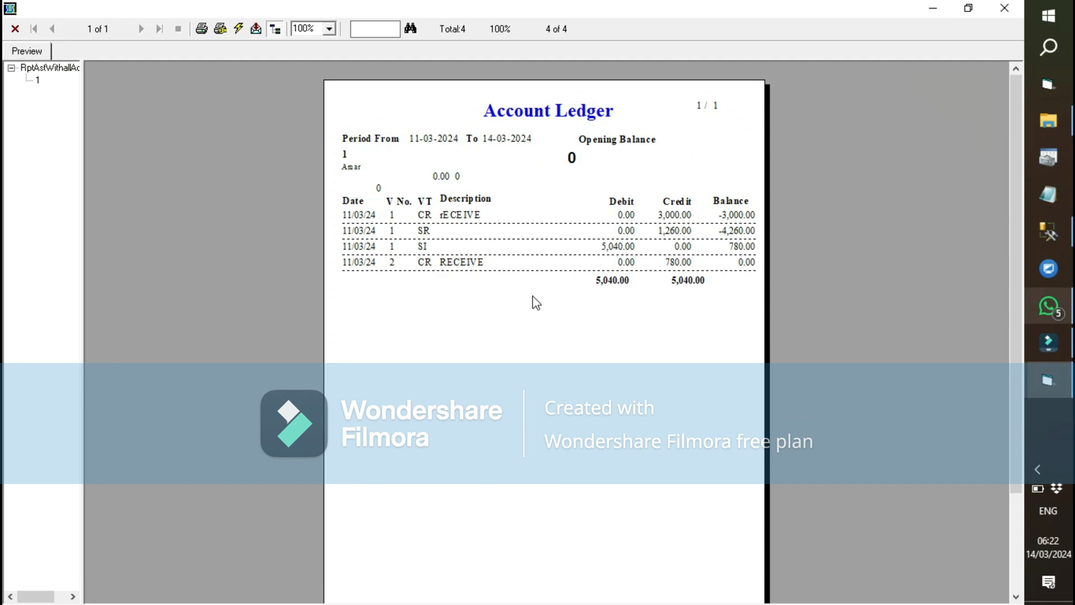
pyautogui.press('Escape')
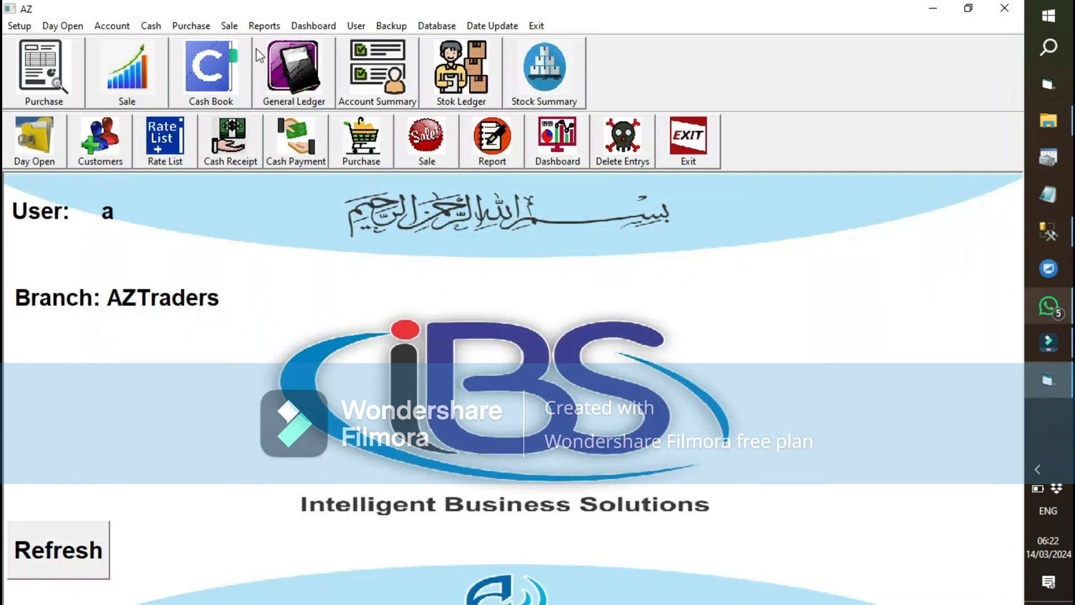
# Record a new Cash Payment to the customer's account with remarks "PAID" and a debit of 10000, and save the voucher
pyautogui.click(151, 25)
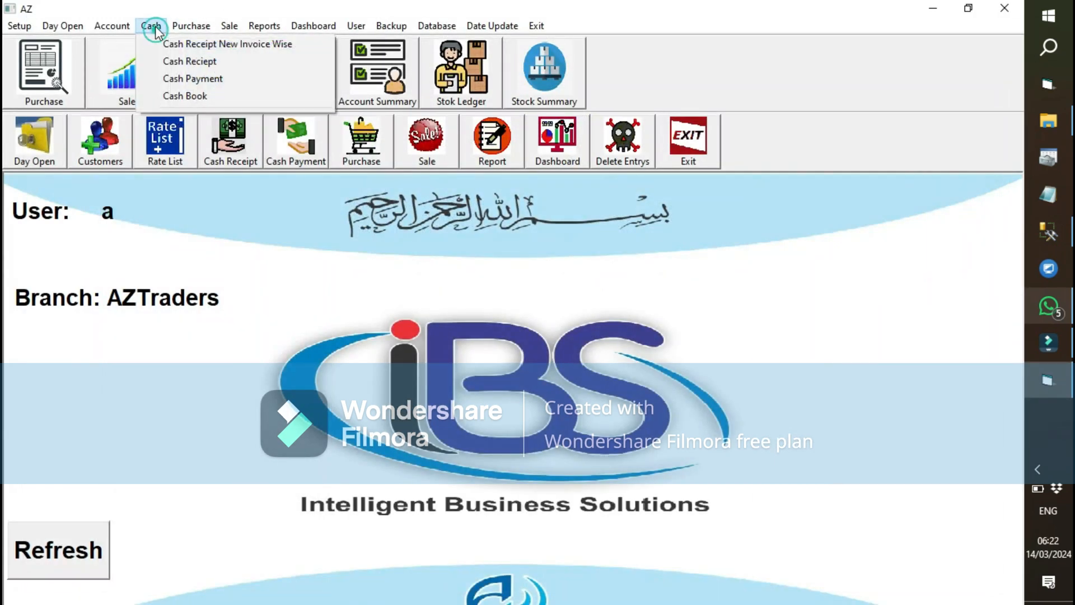
pyautogui.click(192, 79)
pyautogui.click(370, 192)
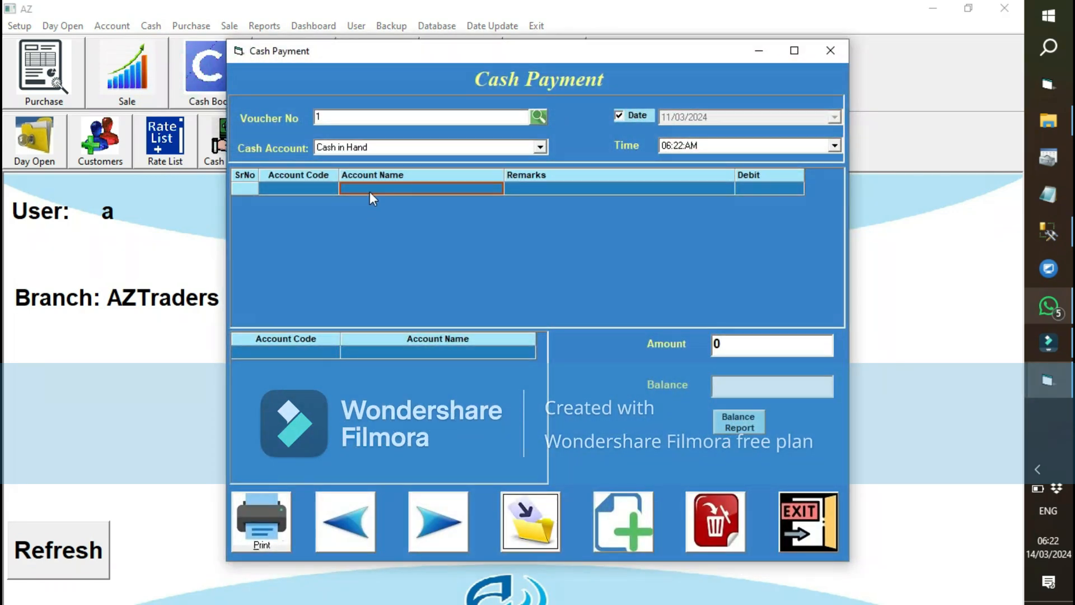
pyautogui.write('AMRA')
pyautogui.press('Return')
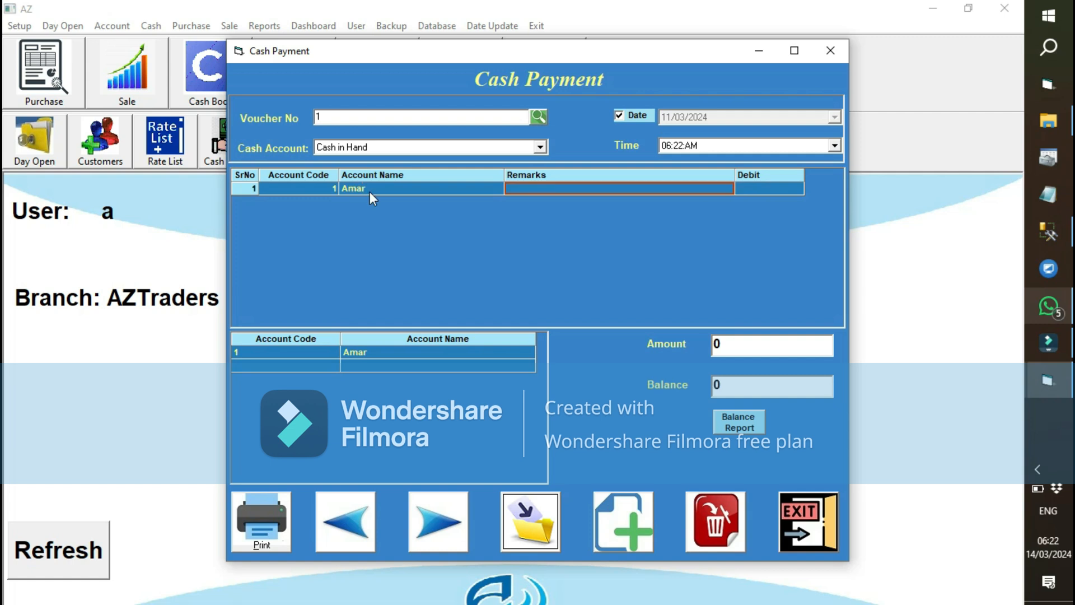
pyautogui.write('PAID')
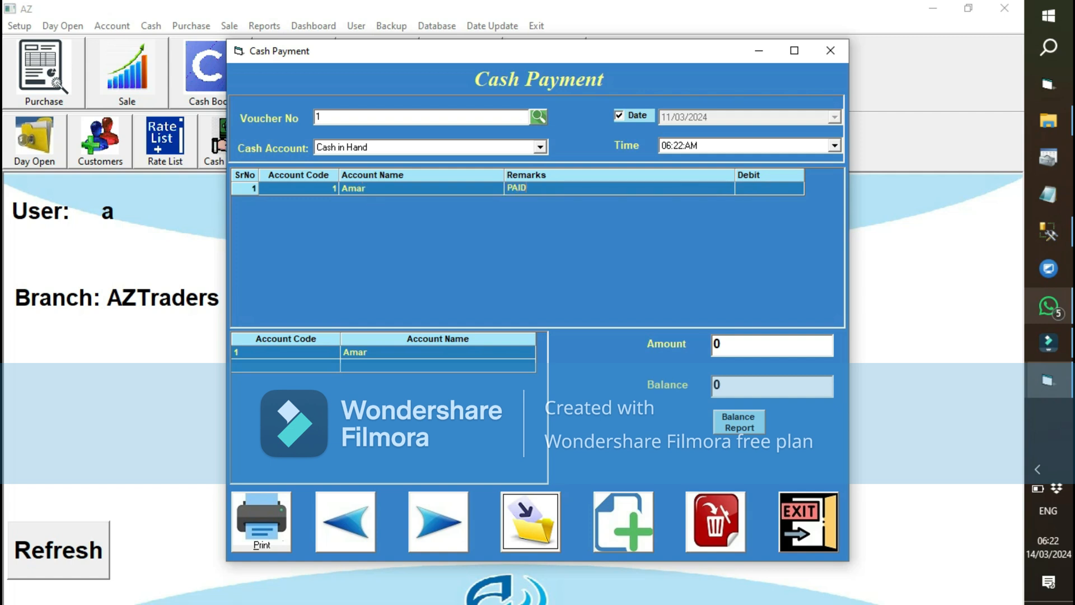
pyautogui.press('Return')
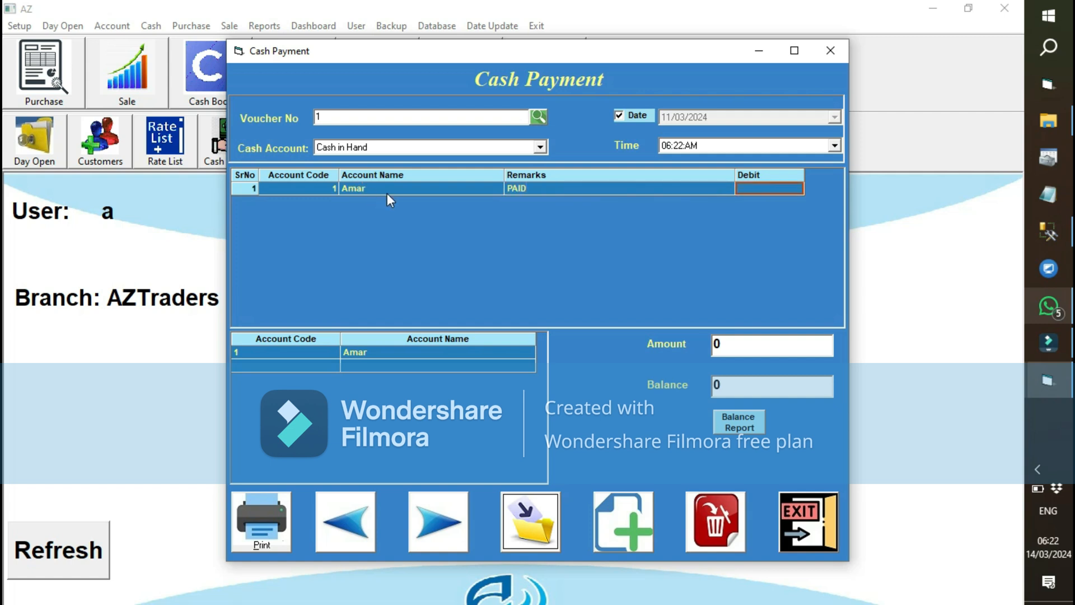
pyautogui.write('10000')
pyautogui.press('Return')
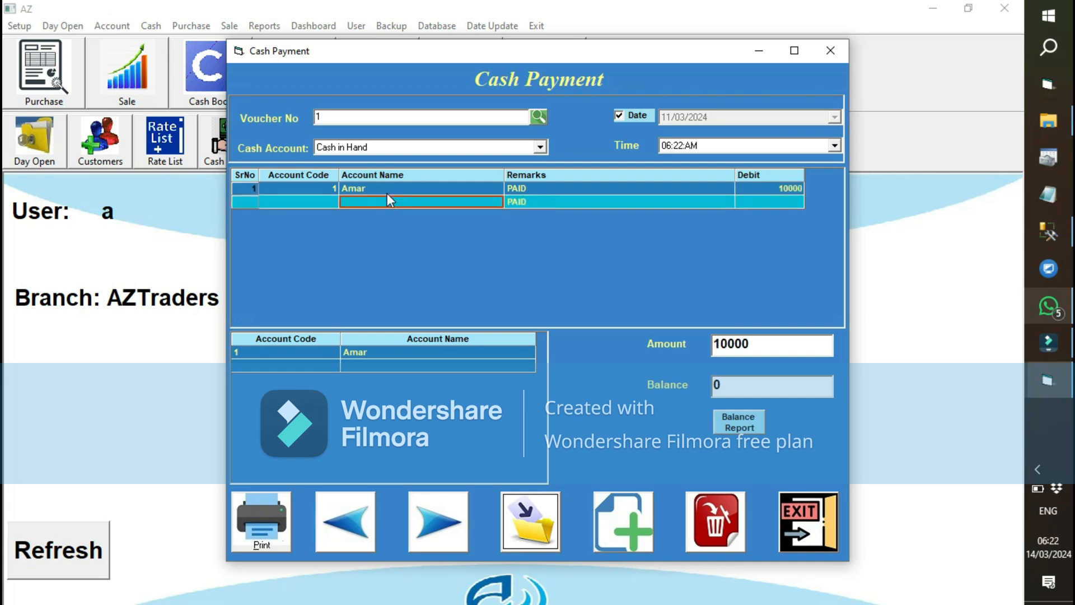
pyautogui.hotkey('alt', 's')
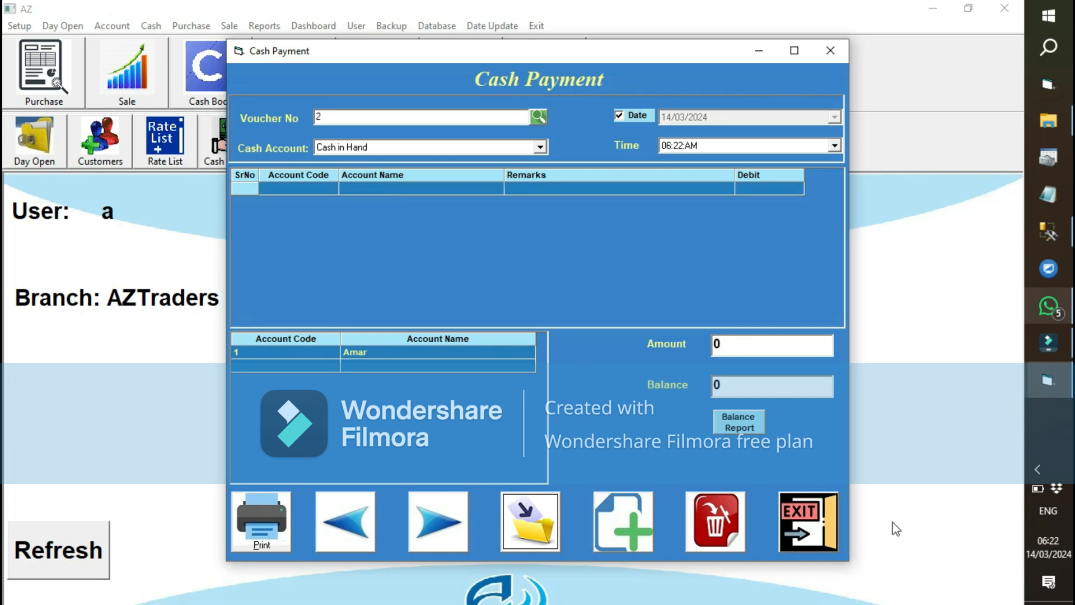
# Close the Cash Payment voucher, check the payment entry in the customer's General Ledger report for 11/03/2024 to 14/03/2024, and close the report
pyautogui.click(825, 542)
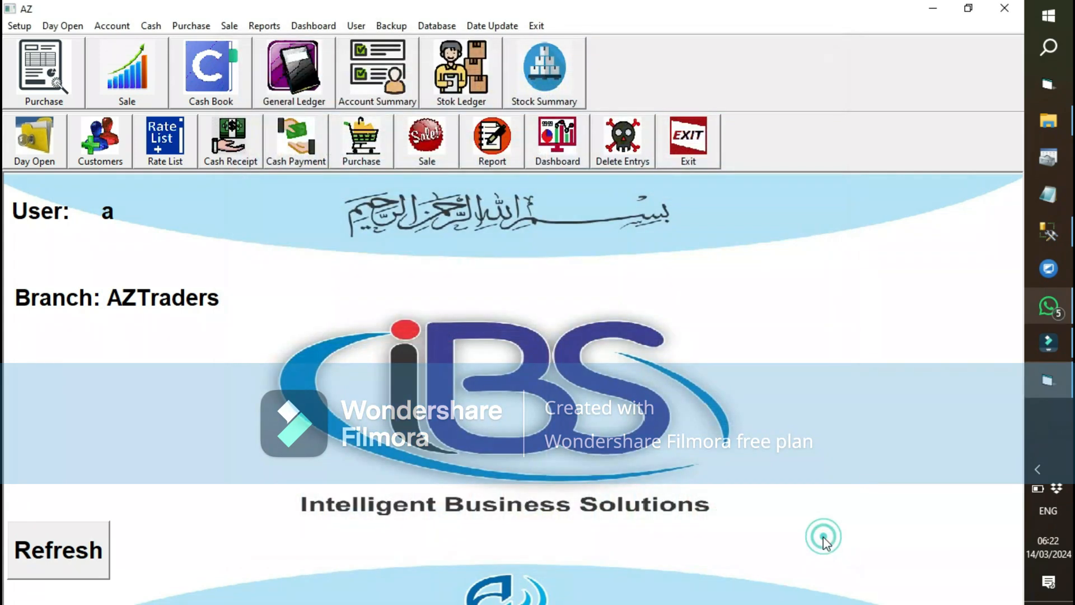
pyautogui.hotkey('alt', 'r')
pyautogui.press('Right')
pyautogui.press('Down')
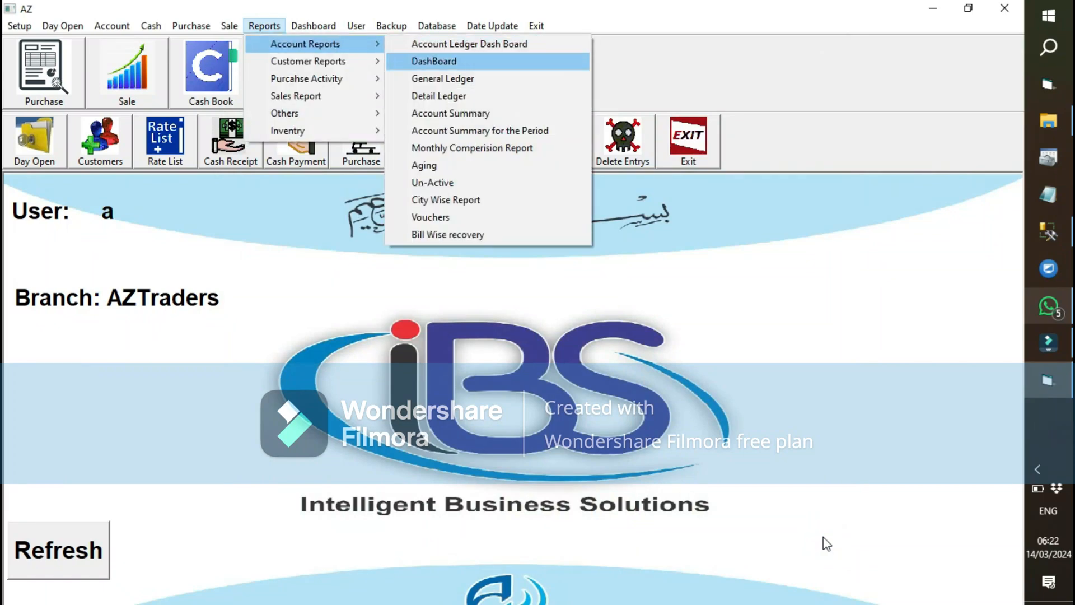
pyautogui.press('Down')
pyautogui.press('Return')
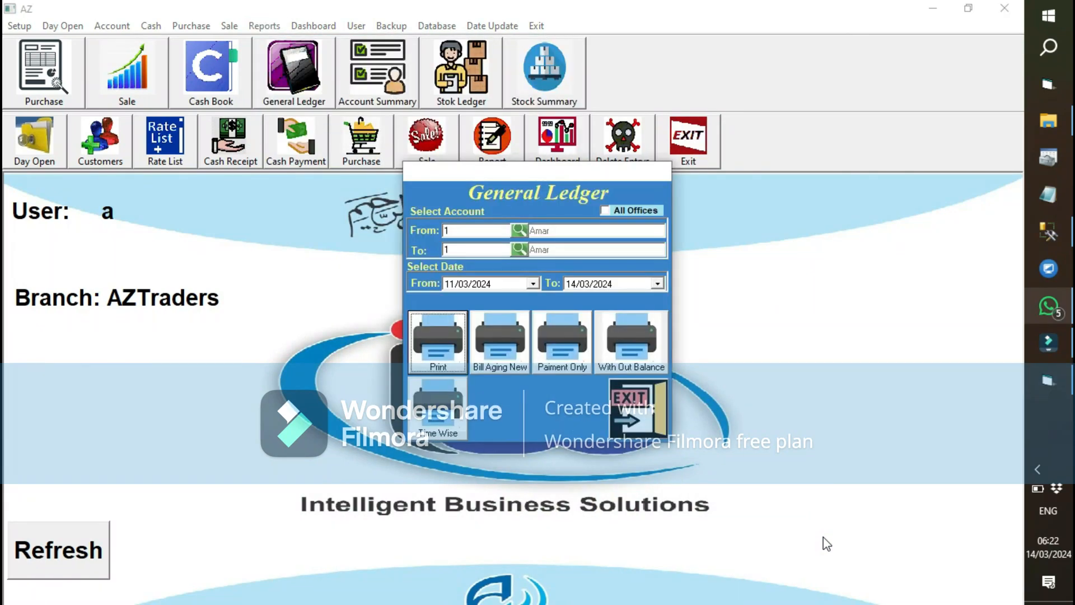
pyautogui.press('Return')
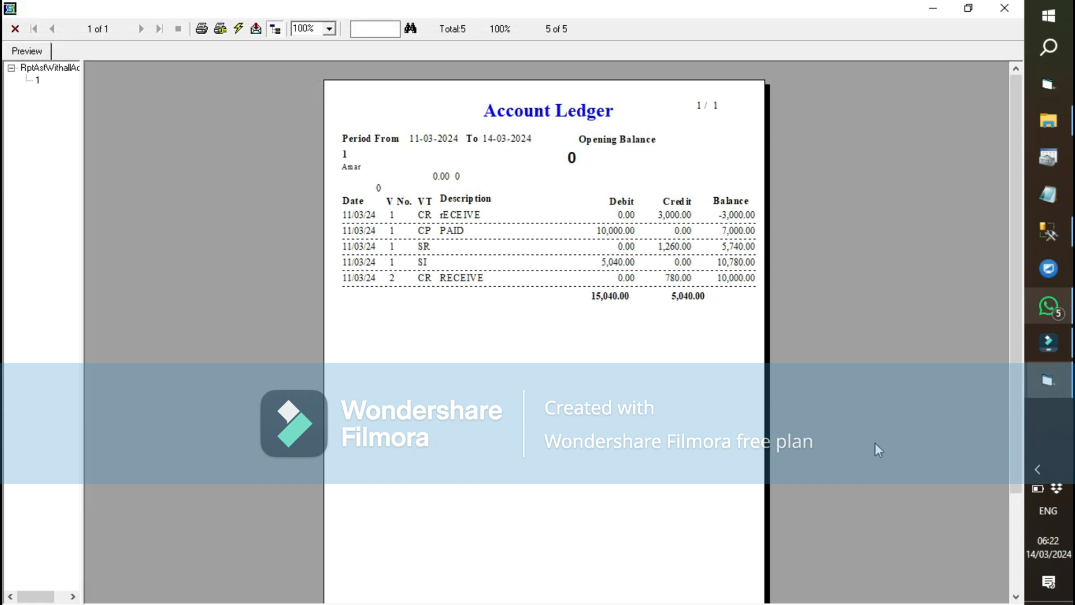
pyautogui.press('Escape')
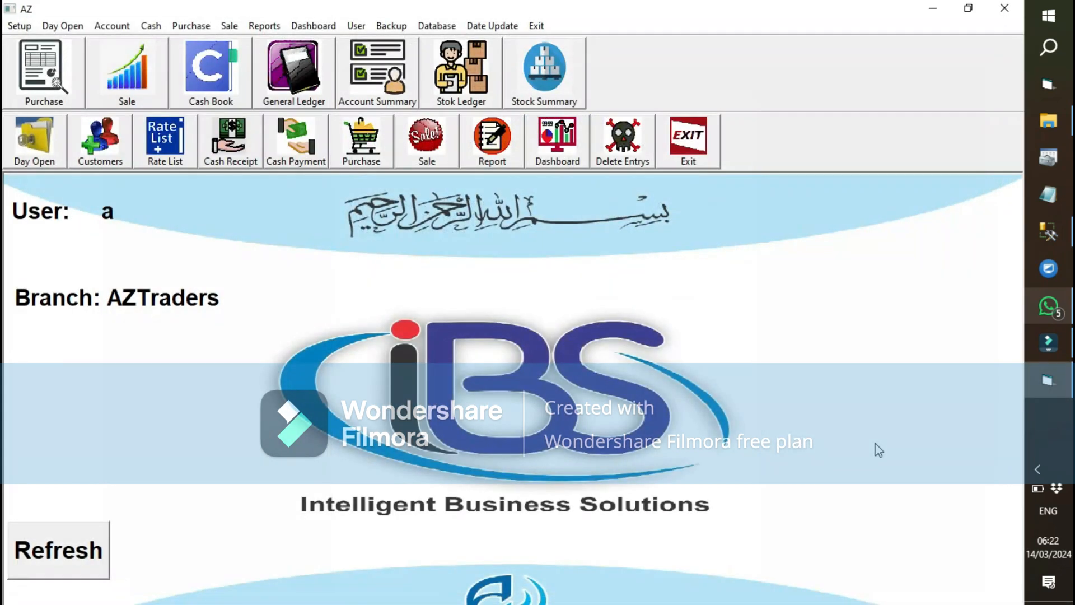
# Run the General Ledger account report again for account 1 from 11/03/2024 to 14/03/2024 and review all its entries
pyautogui.click(261, 27)
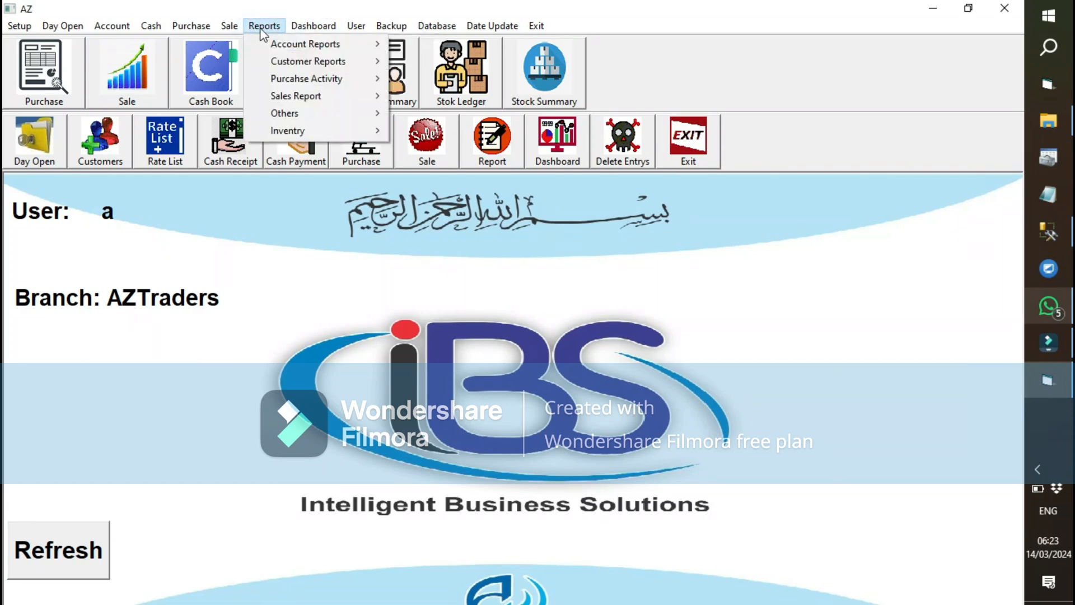
pyautogui.moveTo(270, 43)
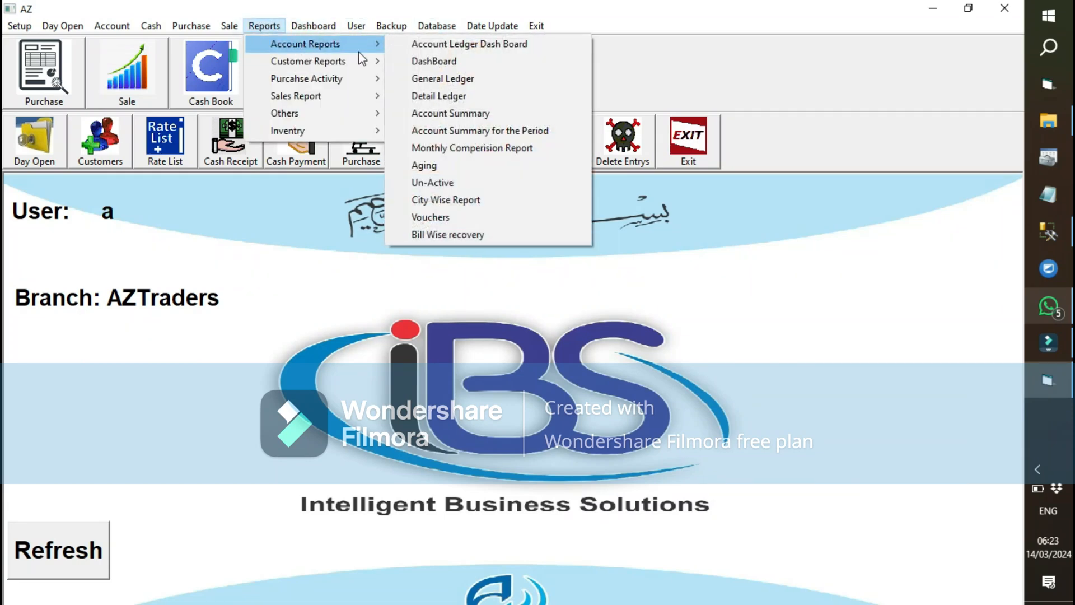
pyautogui.click(458, 81)
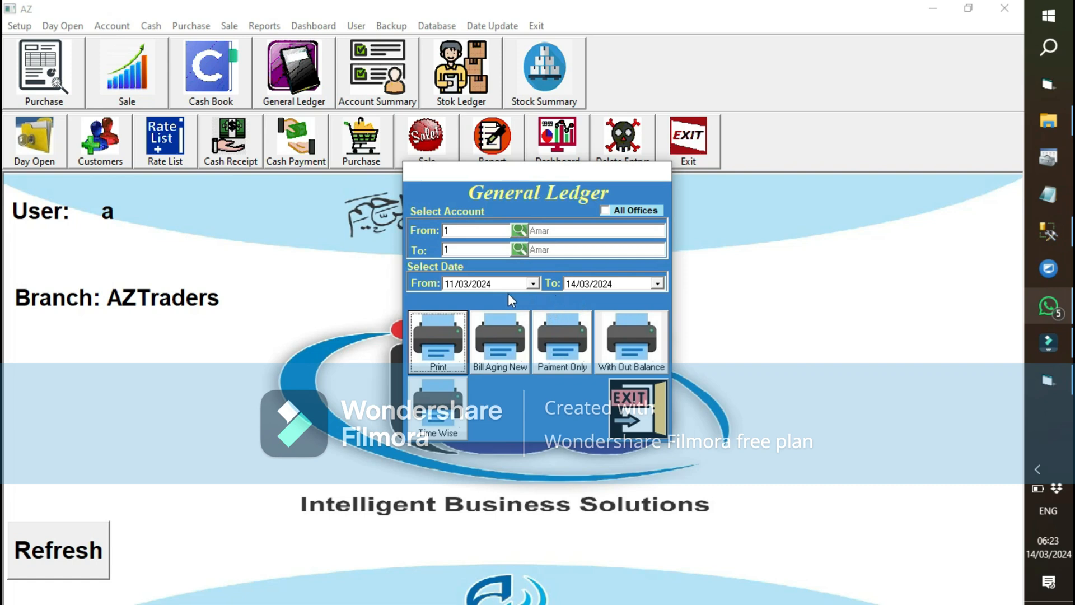
pyautogui.click(453, 347)
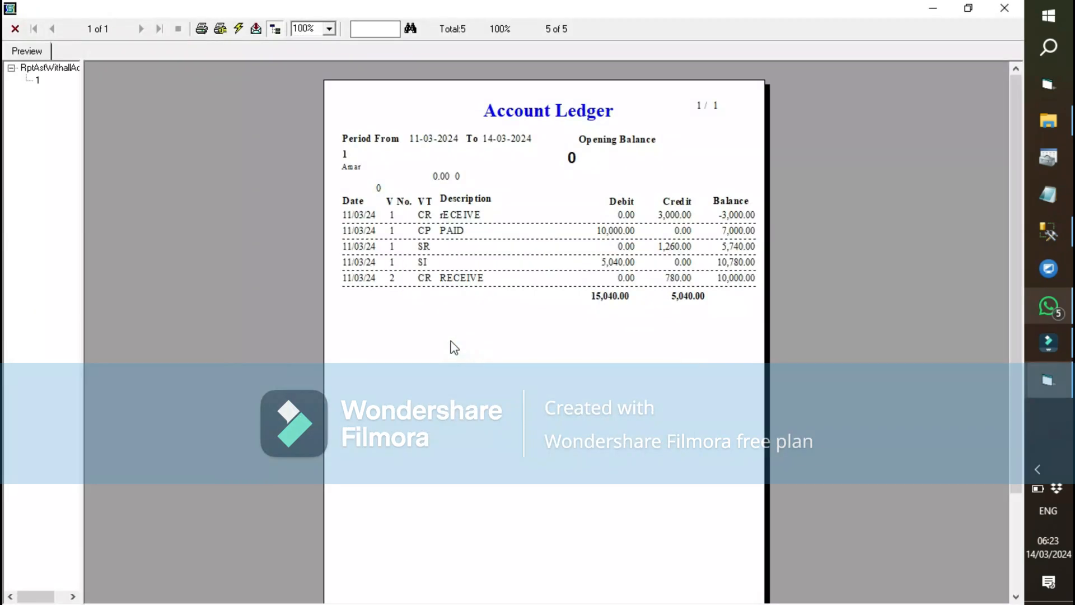